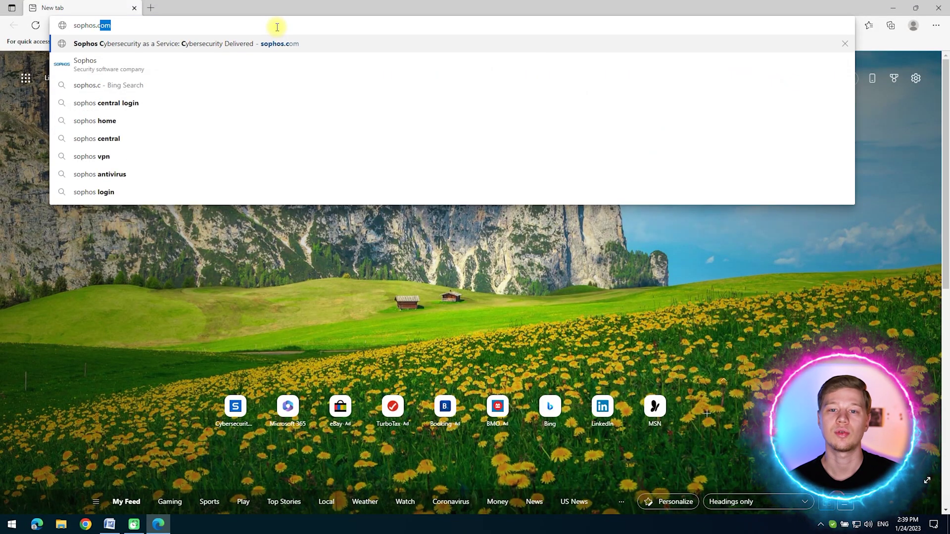
# Open the Sophos Home product page, compare Mac and Windows features, and go to Premium's Buy Now page.
pyautogui.press('Return')
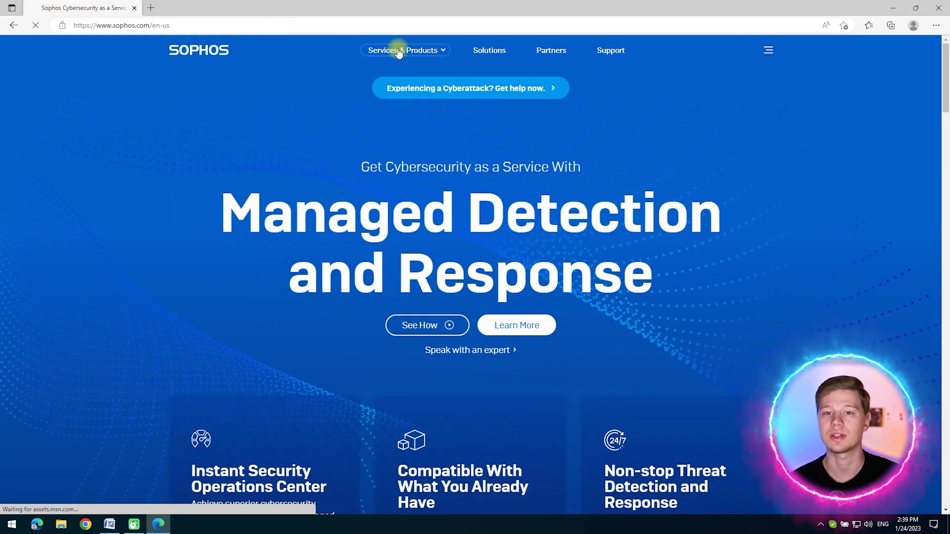
pyautogui.click(396, 50)
pyautogui.click(680, 270)
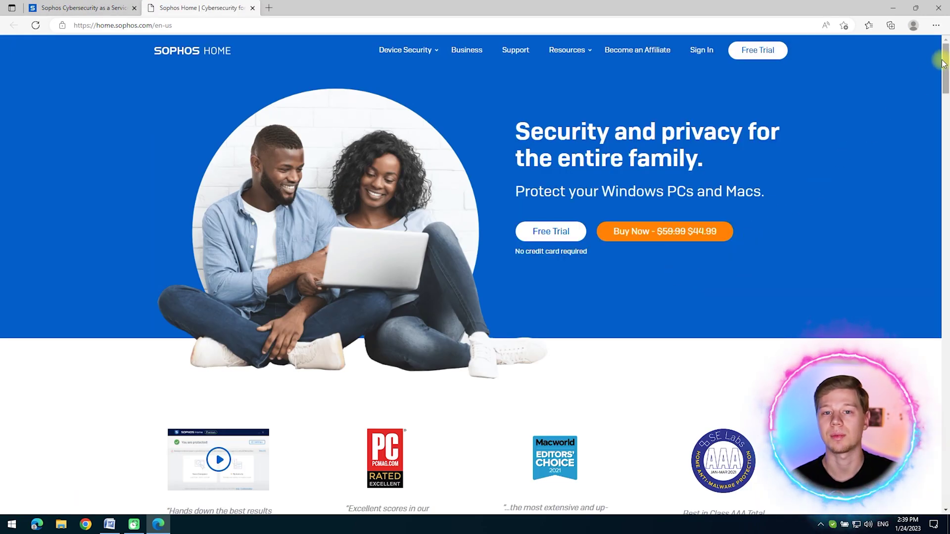
pyautogui.moveTo(945, 62); pyautogui.dragTo(945, 348)
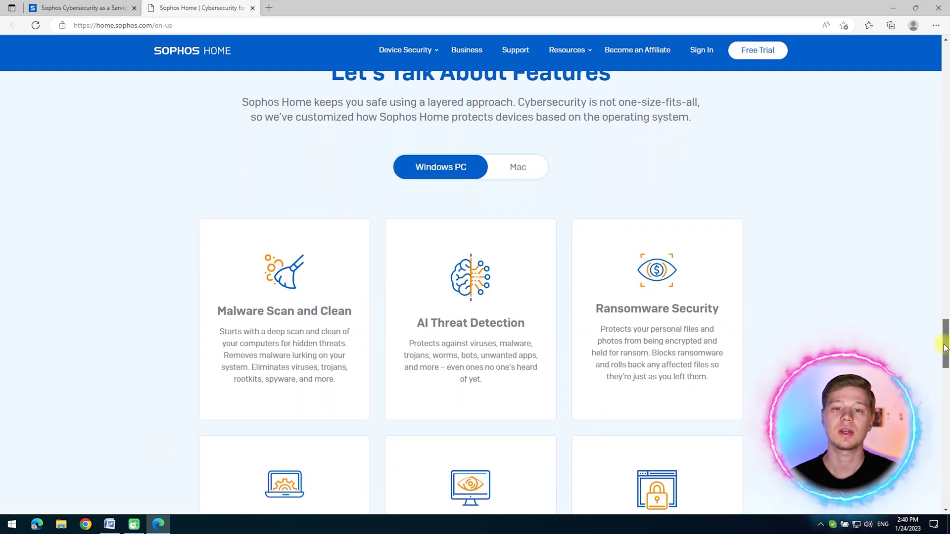
pyautogui.click(520, 177)
pyautogui.click(450, 174)
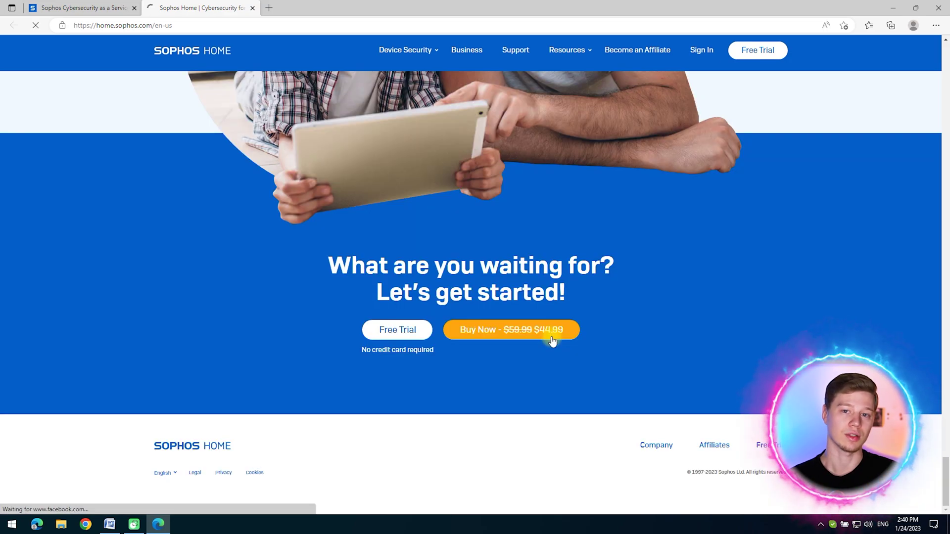
pyautogui.click(553, 331)
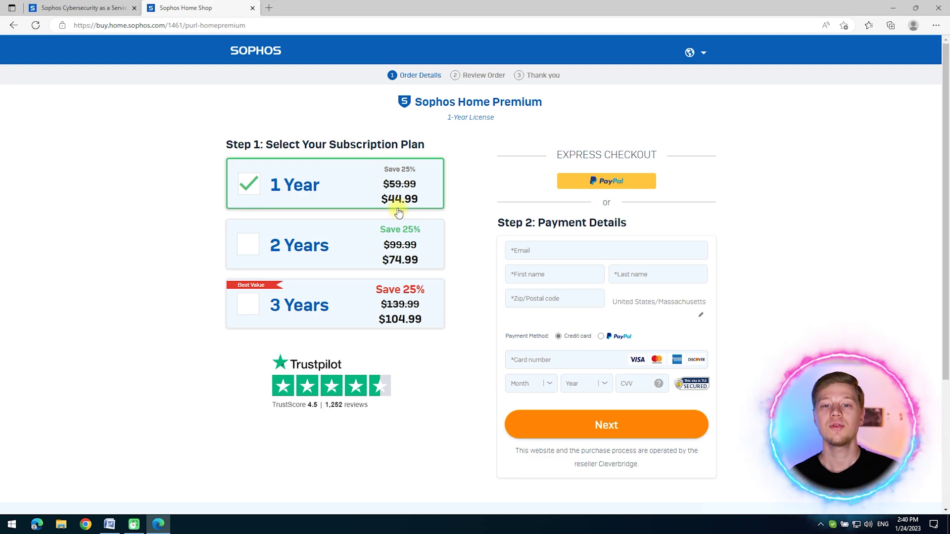
# Compare the 2 Years, 3 Years and 1 Year Premium plans, then return to the Sophos Home page.
pyautogui.click(391, 251)
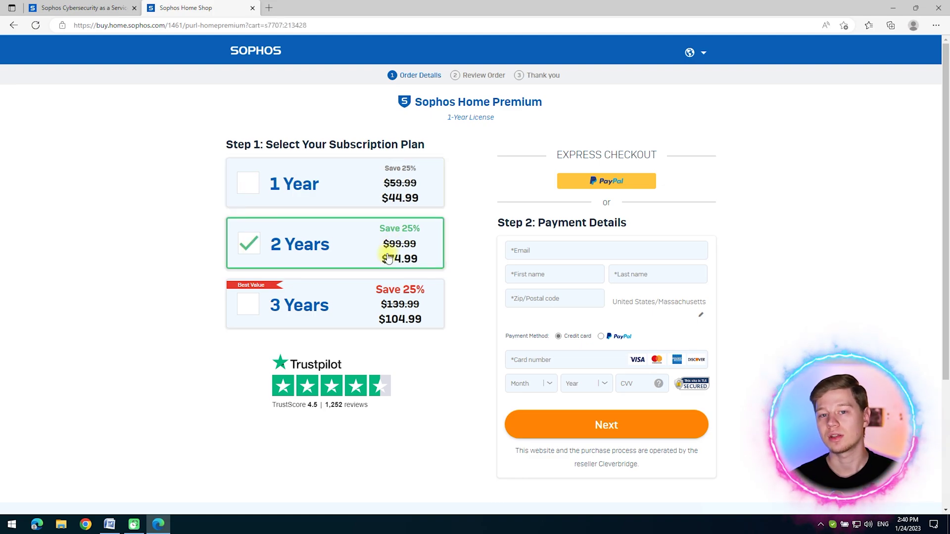
pyautogui.click(370, 303)
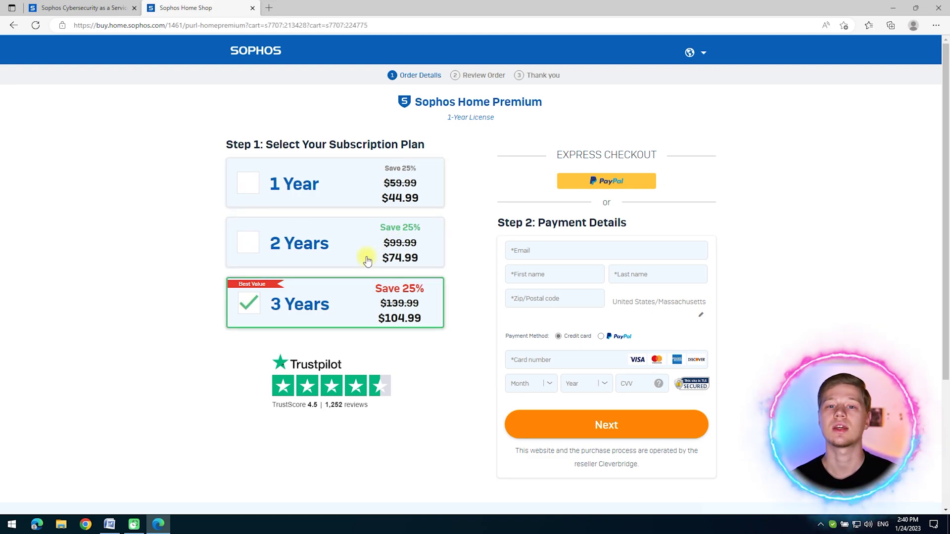
pyautogui.click(357, 187)
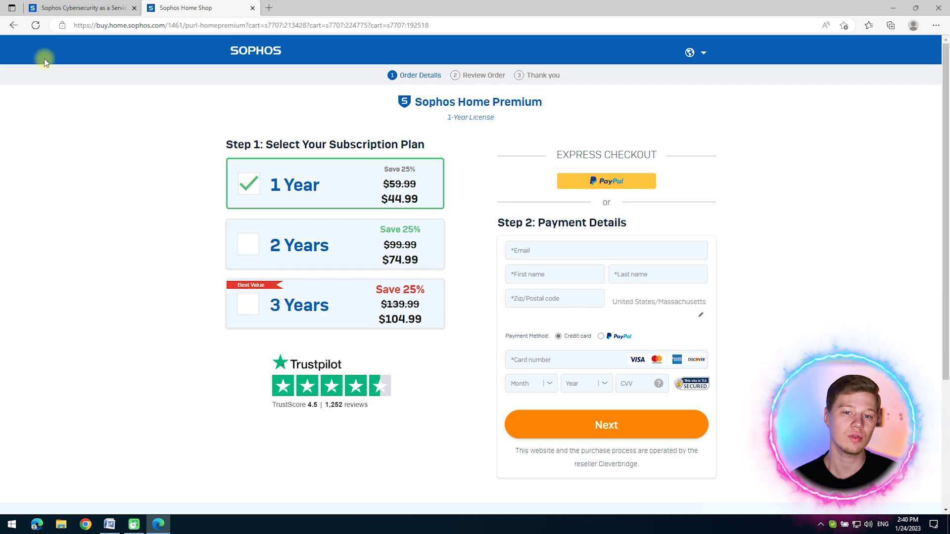
pyautogui.click(14, 25)
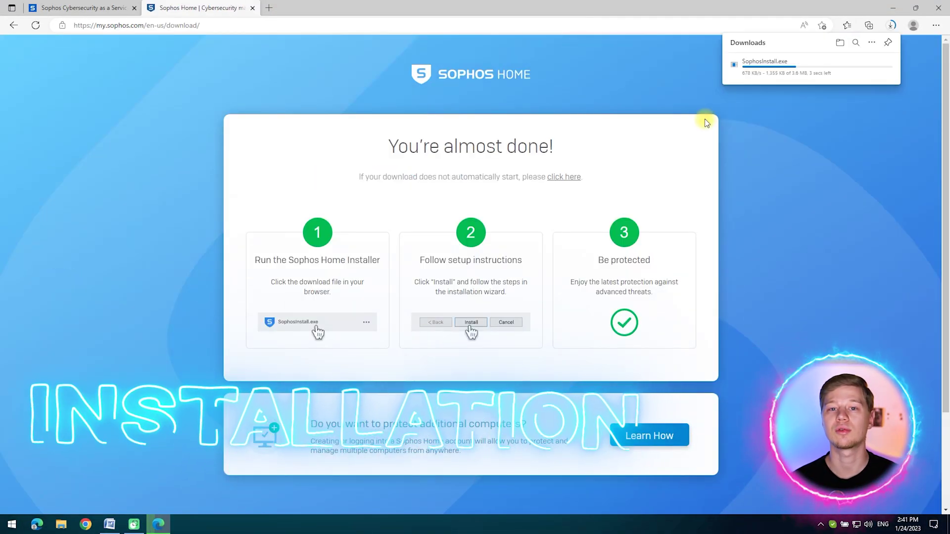
# Run SophosInstall.exe, accept the terms, choose the user option and install Sophos Home.
pyautogui.click(787, 67)
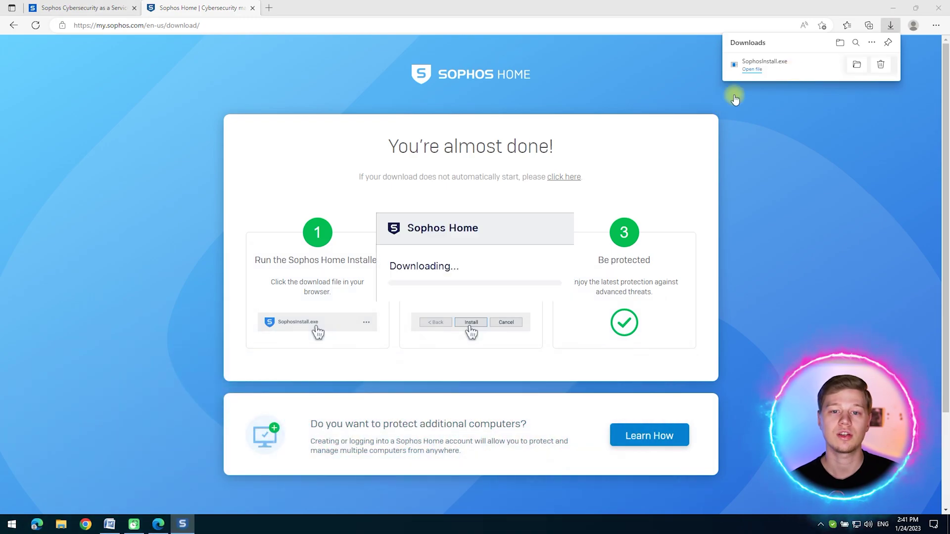
pyautogui.click(893, 7)
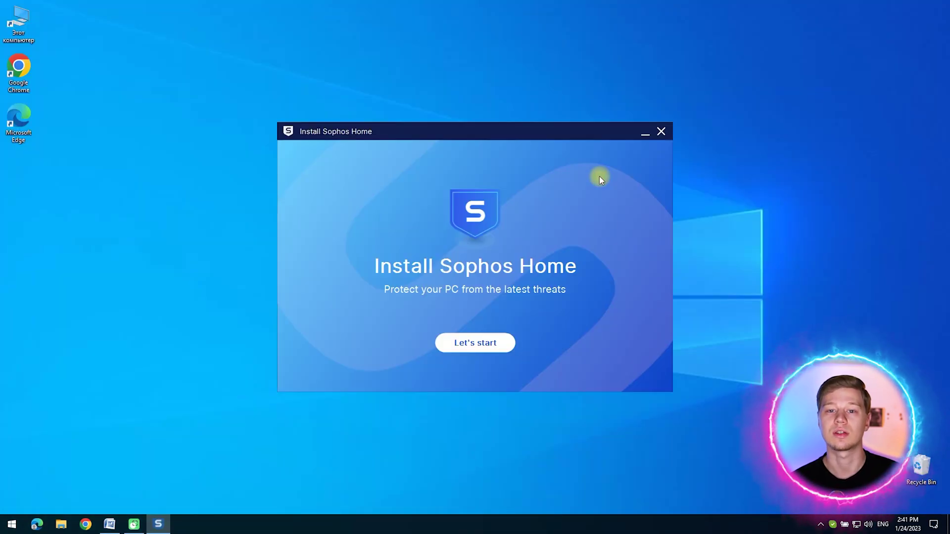
pyautogui.click(480, 349)
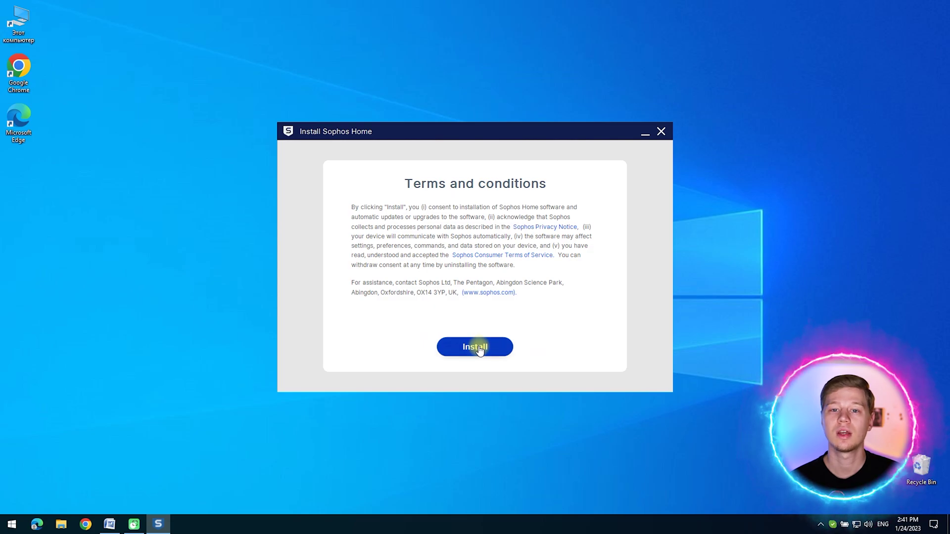
pyautogui.click(480, 349)
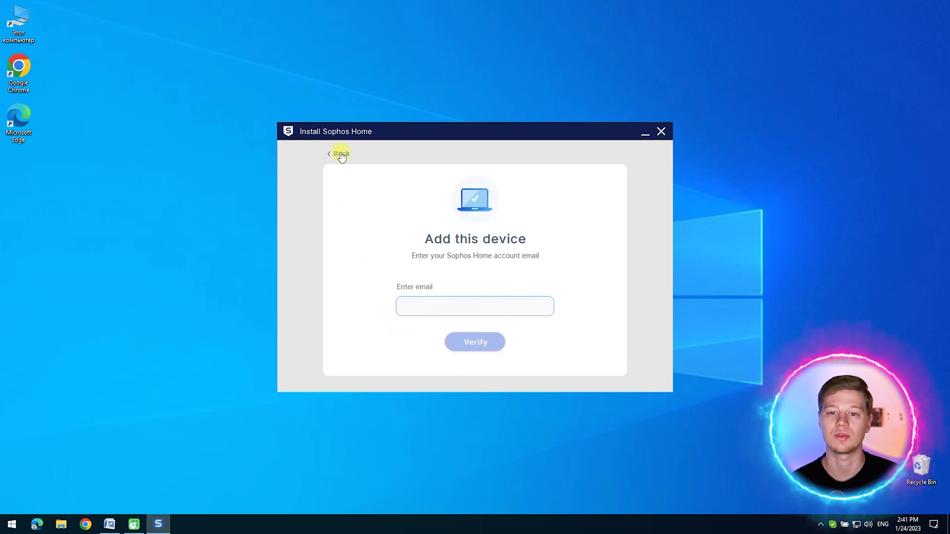
pyautogui.click(341, 155)
pyautogui.click(547, 334)
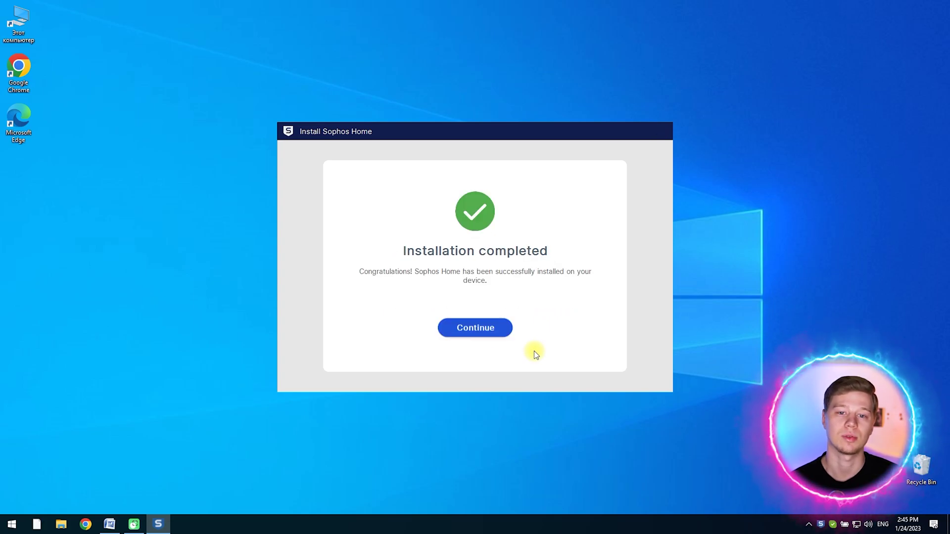
# Finish the installer, step through the welcome tour tips, and open the online Dashboard.
pyautogui.click(492, 332)
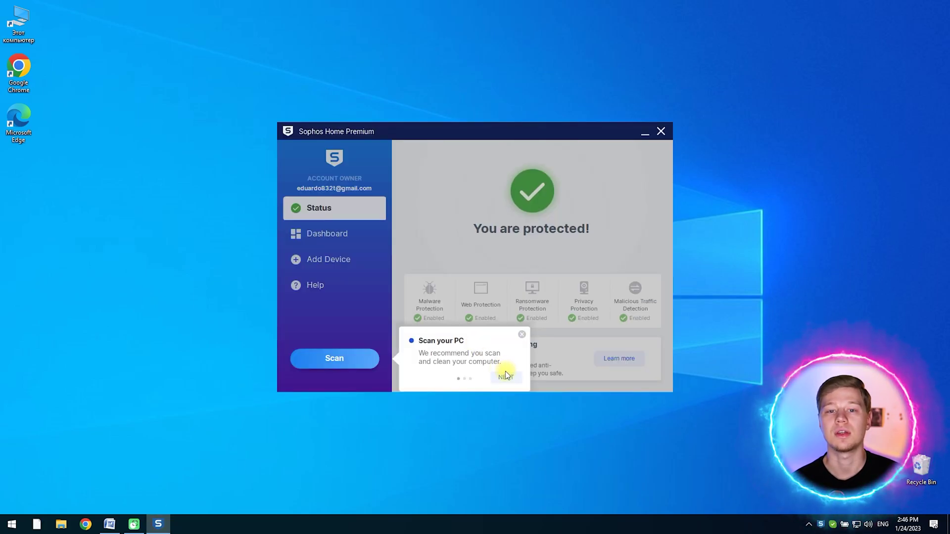
pyautogui.click(506, 378)
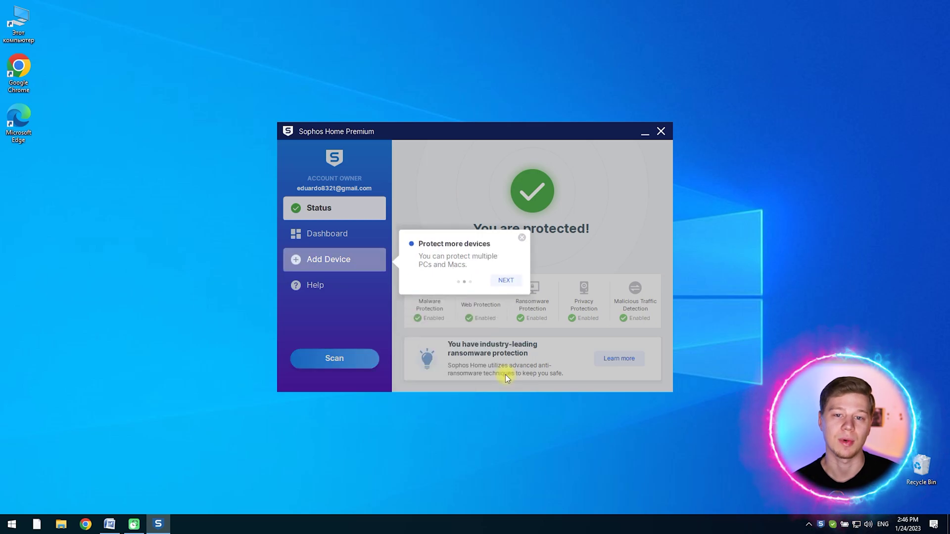
pyautogui.click(505, 278)
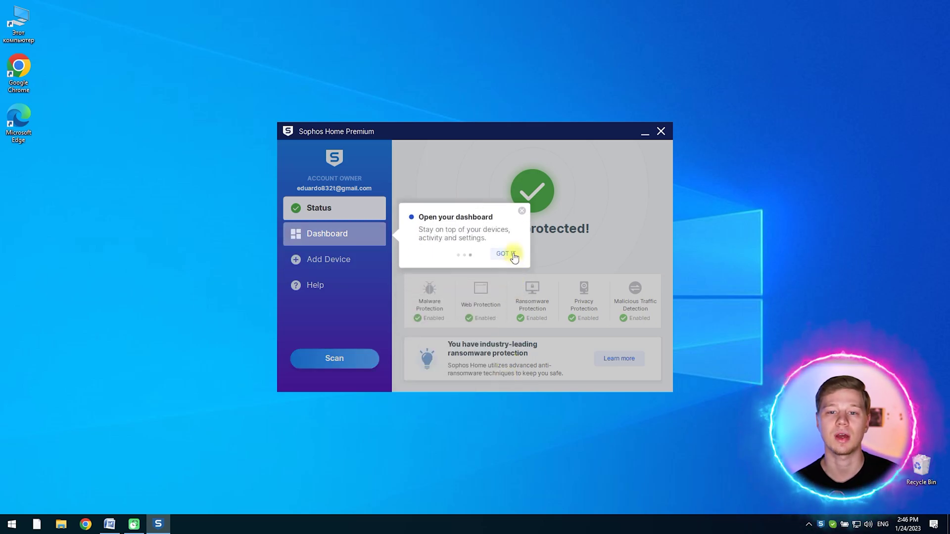
pyautogui.click(513, 254)
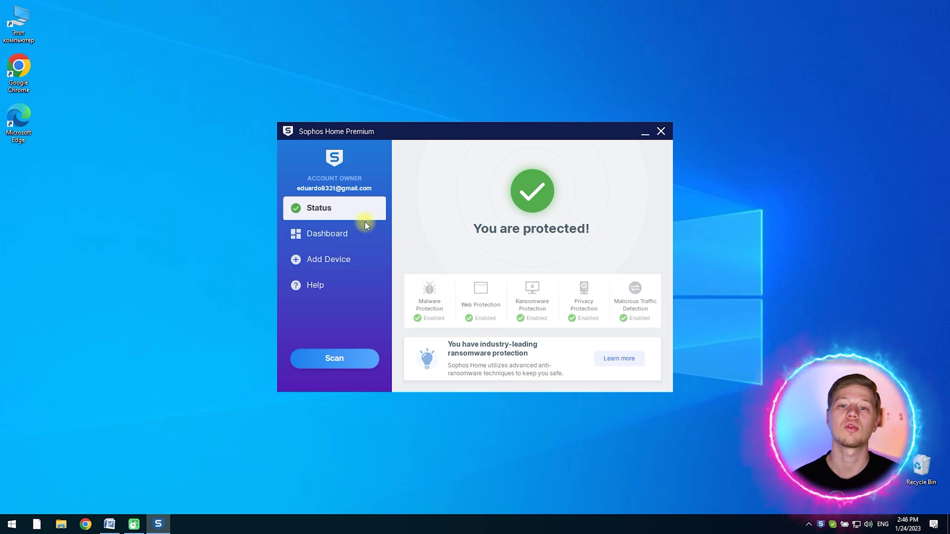
pyautogui.click(353, 233)
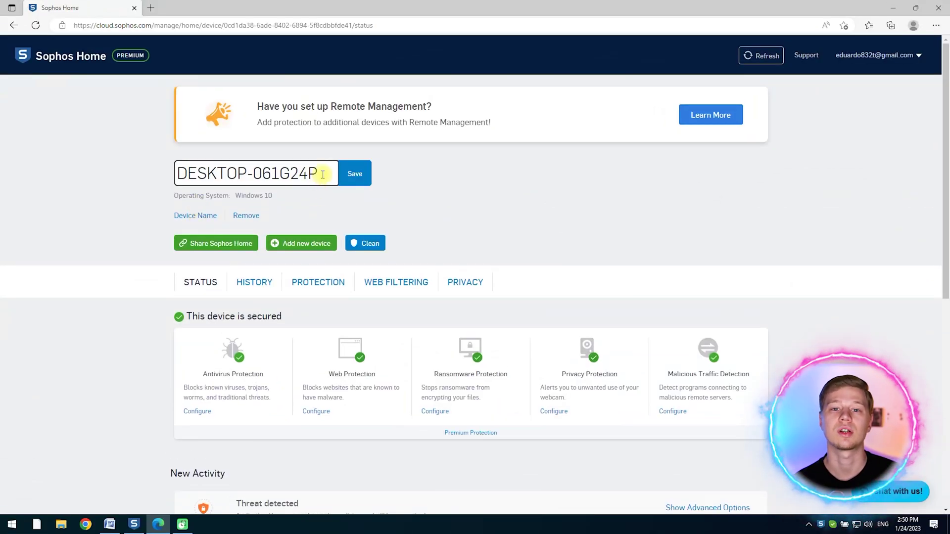
# Rename the device to 'My PC', then request a Clean scan and close the prompt.
pyautogui.moveTo(322, 174); pyautogui.dragTo(137, 153)
pyautogui.write('My PC')
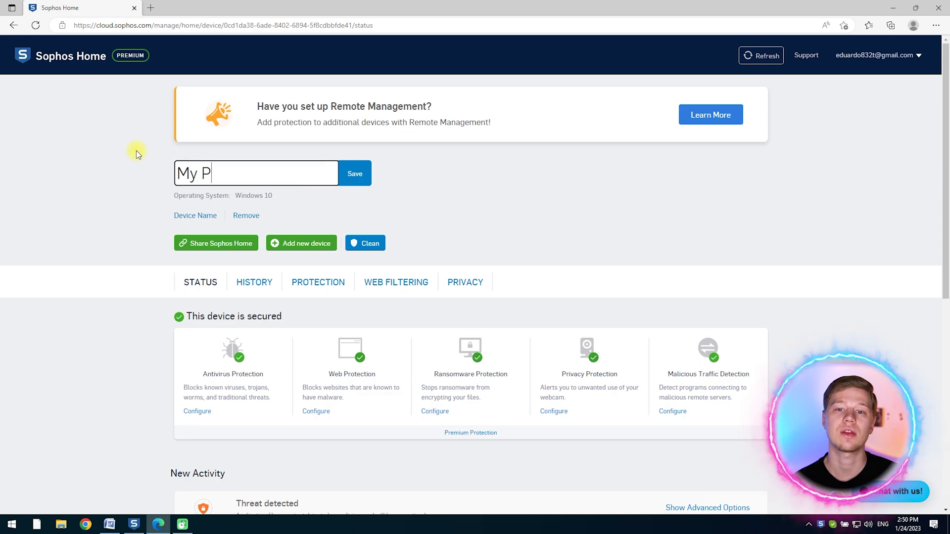
pyautogui.click(346, 179)
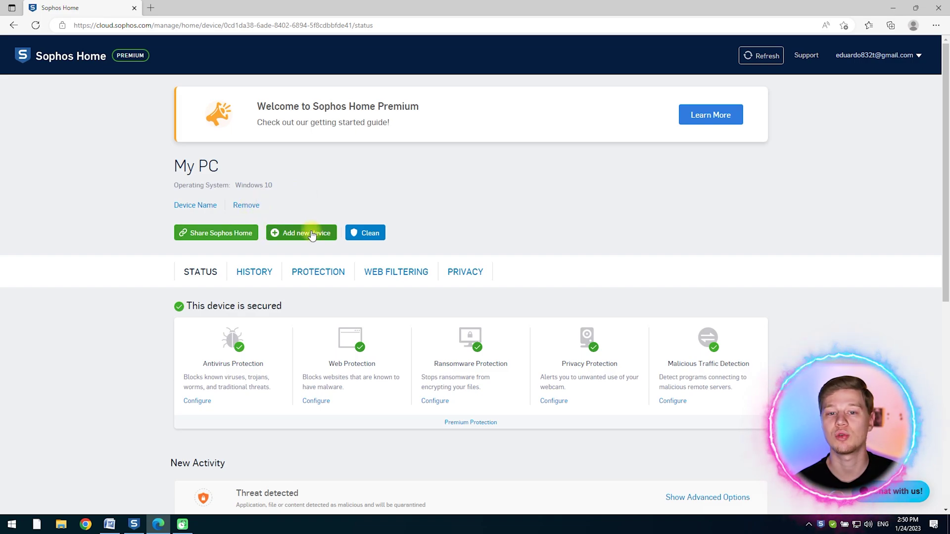
pyautogui.click(352, 232)
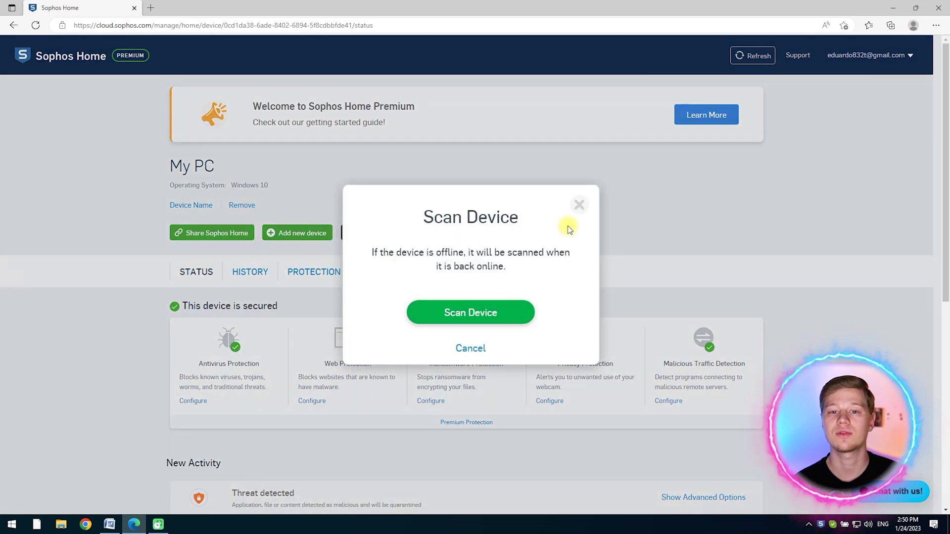
pyautogui.click(579, 207)
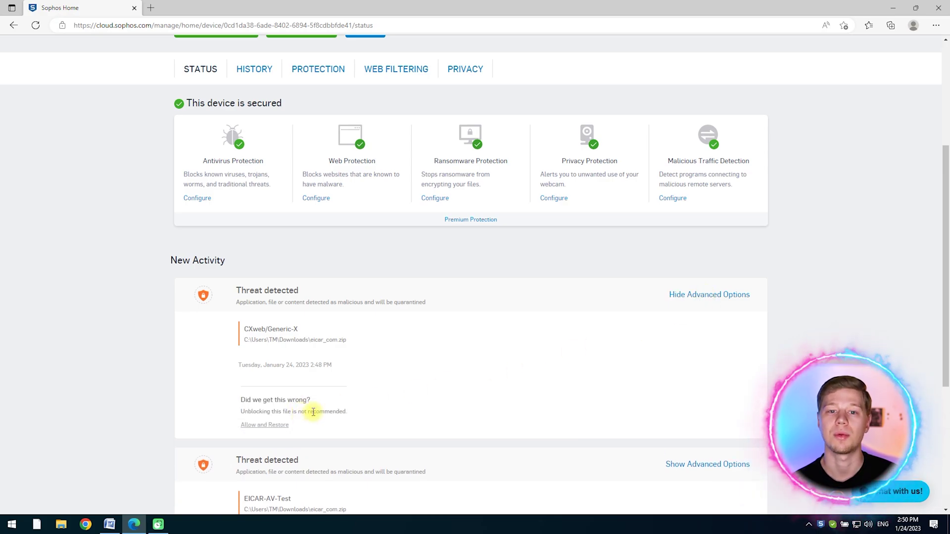
# Review History, expanding the first threat and filtering Threats then All, then open Protection settings.
pyautogui.moveTo(946, 252); pyautogui.dragTo(945, 249)
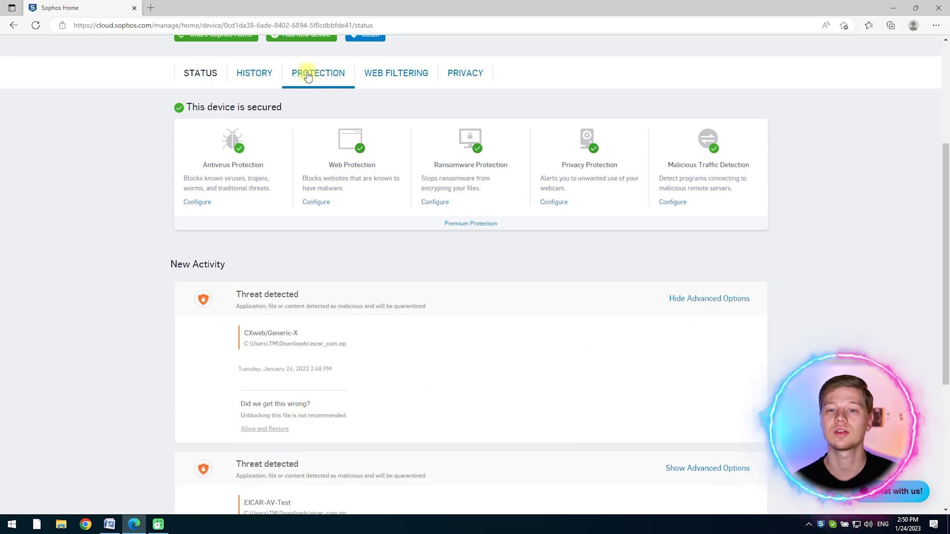
pyautogui.click(252, 76)
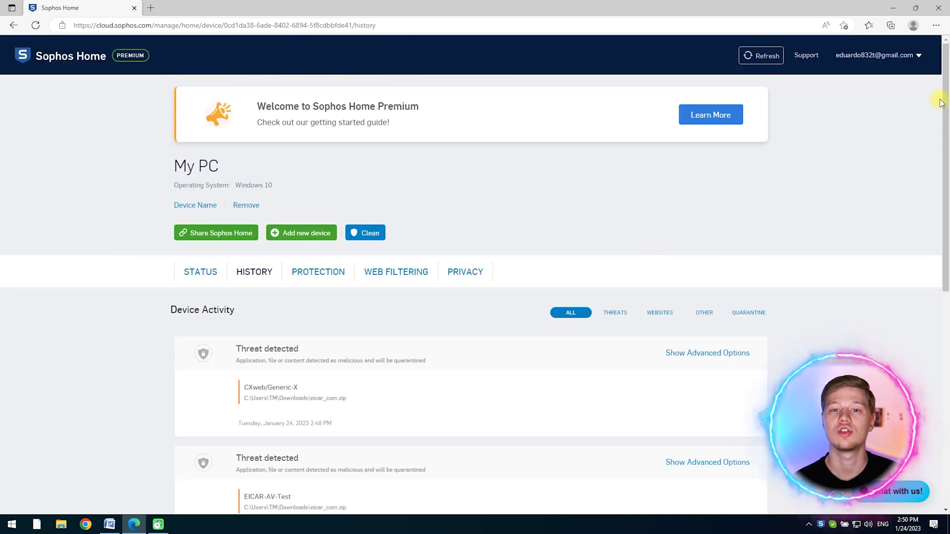
pyautogui.scroll(-2, 946, 121)
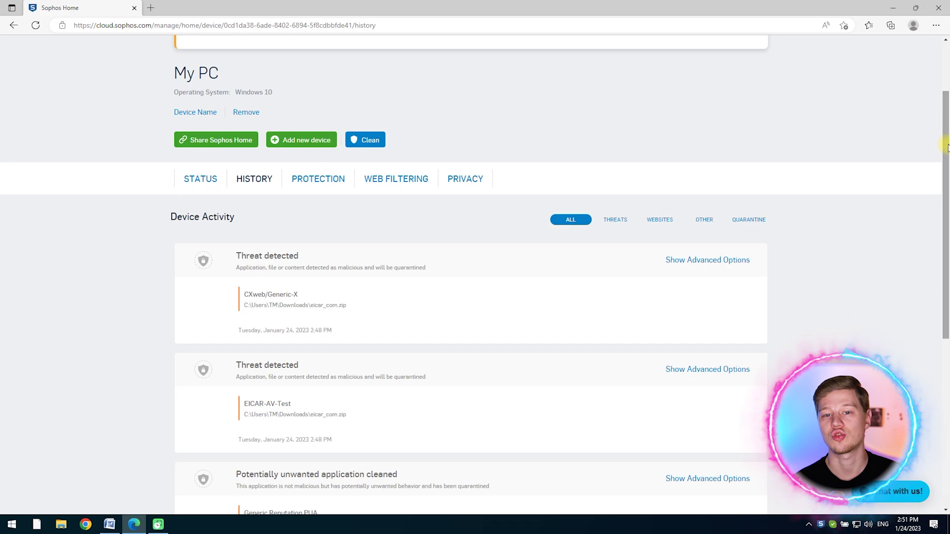
pyautogui.click(699, 265)
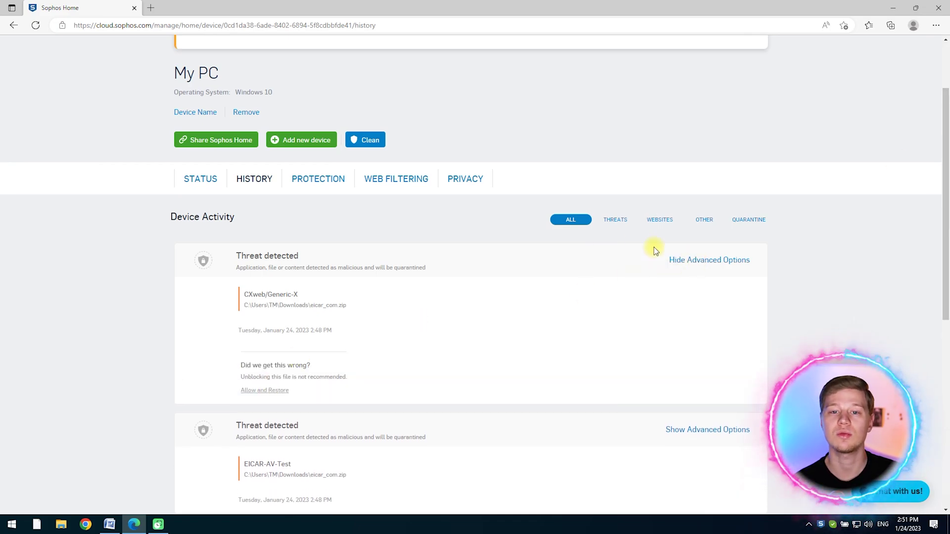
pyautogui.click(617, 221)
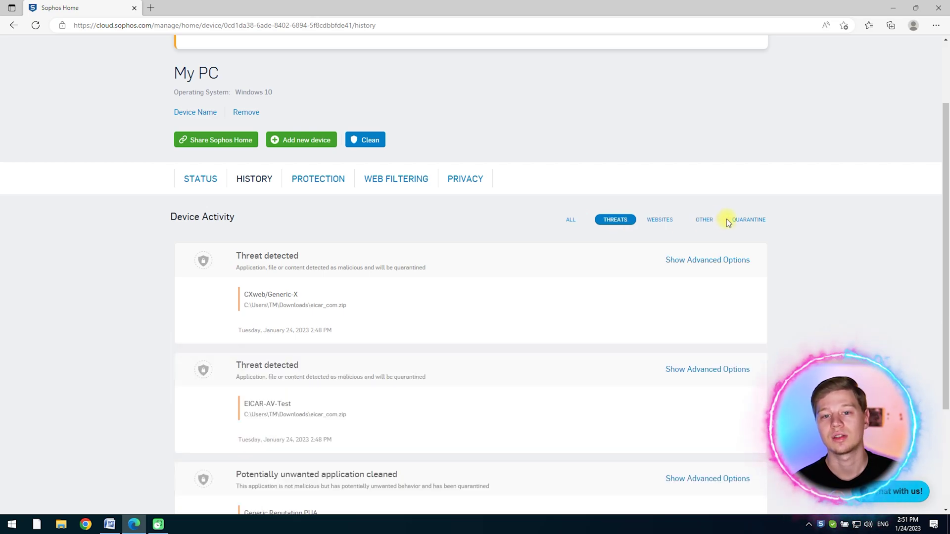
pyautogui.click(572, 222)
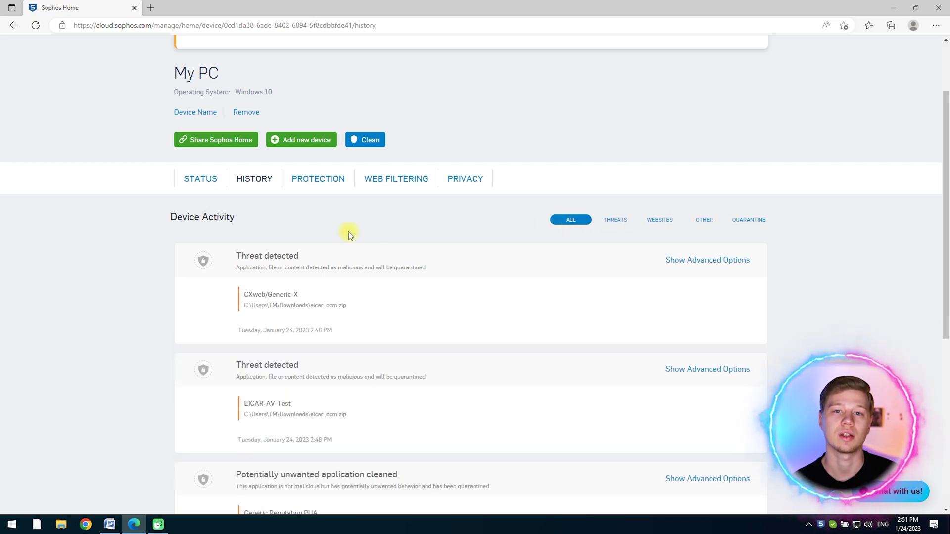
pyautogui.click(323, 189)
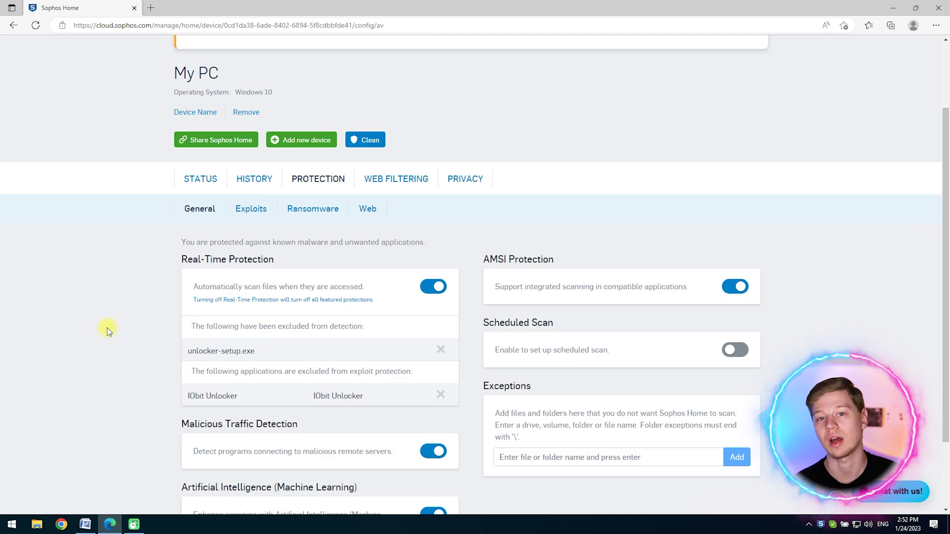
# Toggle Real-Time Protection off and on, remove the IObit Unlocker exclusion, and start a new exception.
pyautogui.click(433, 287)
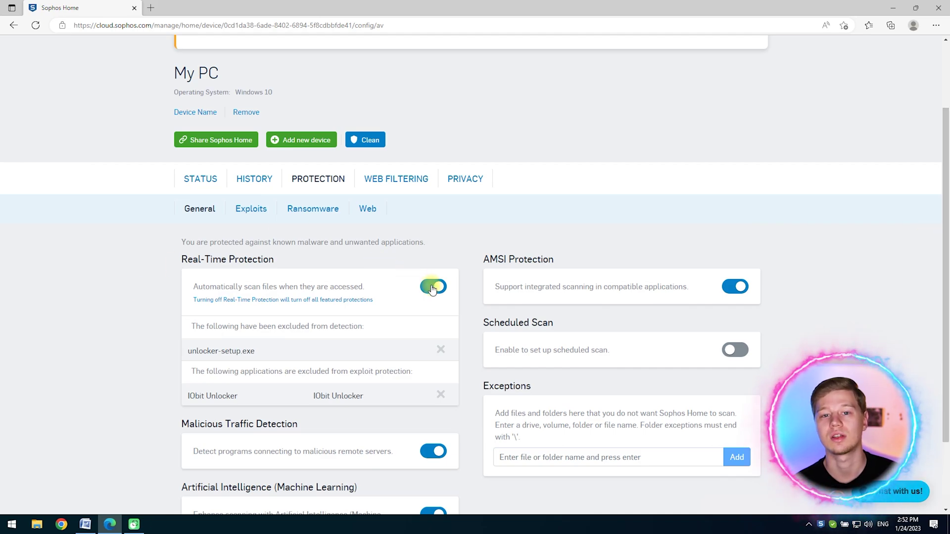
pyautogui.click(433, 309)
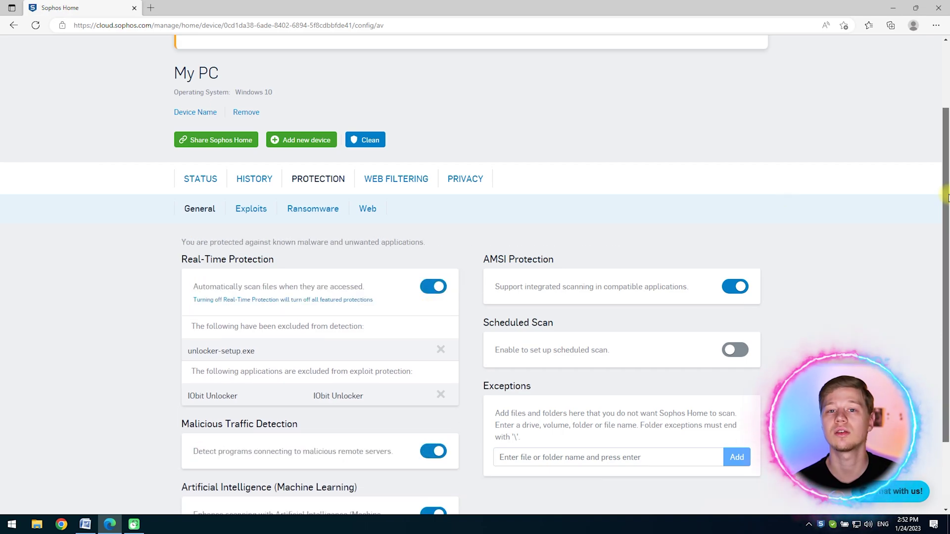
pyautogui.moveTo(945, 201); pyautogui.dragTo(945, 262)
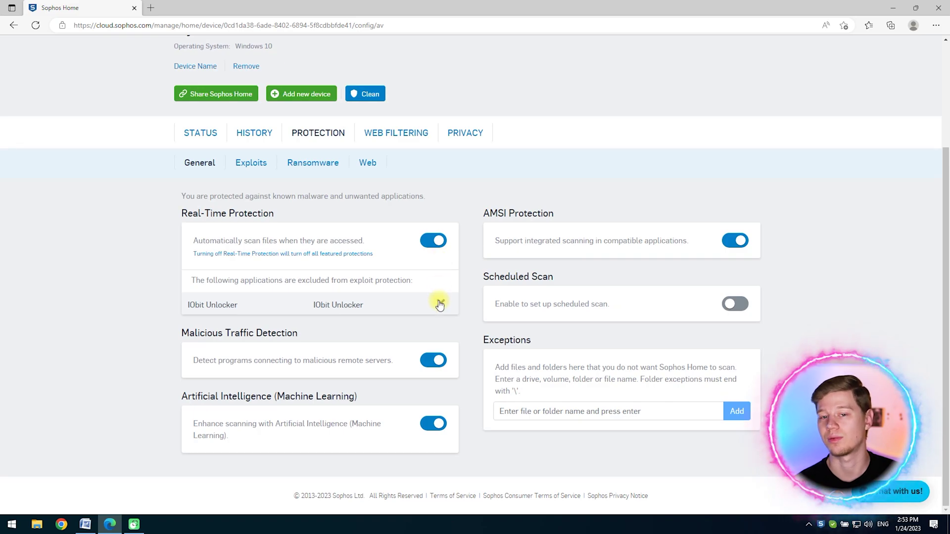
pyautogui.click(440, 303)
pyautogui.click(652, 427)
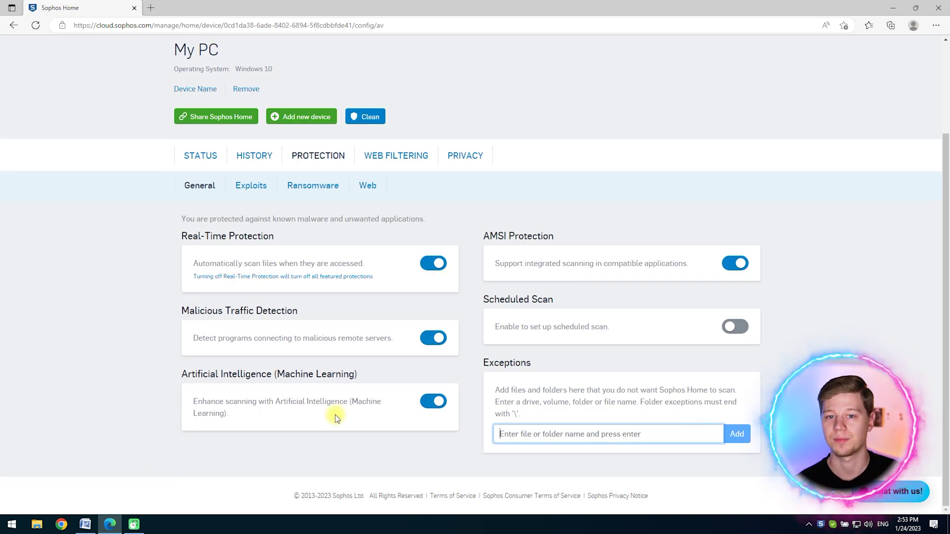
# Copy the desktop Test folder's path and add 'C:\Users\TM\Desktop\Test folder' as a scan exception.
pyautogui.click(110, 525)
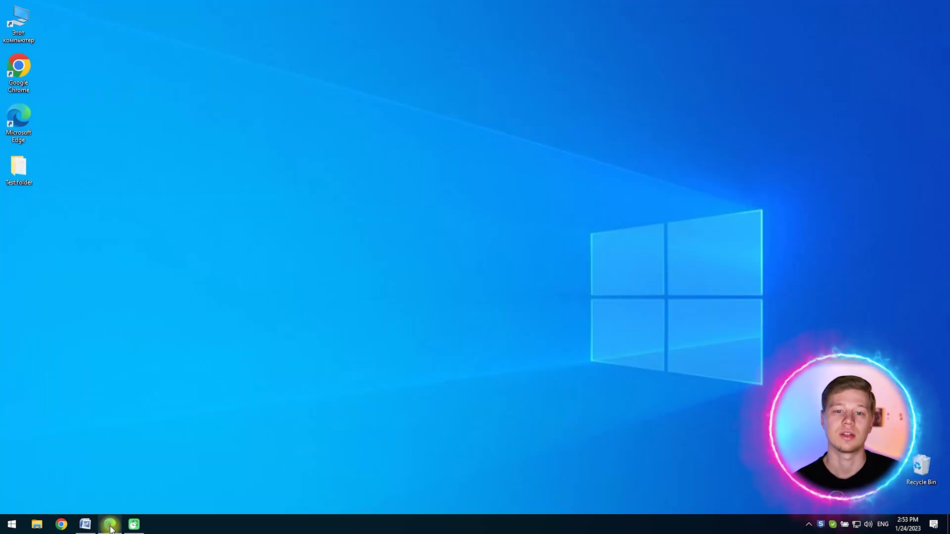
pyautogui.rightClick(22, 179)
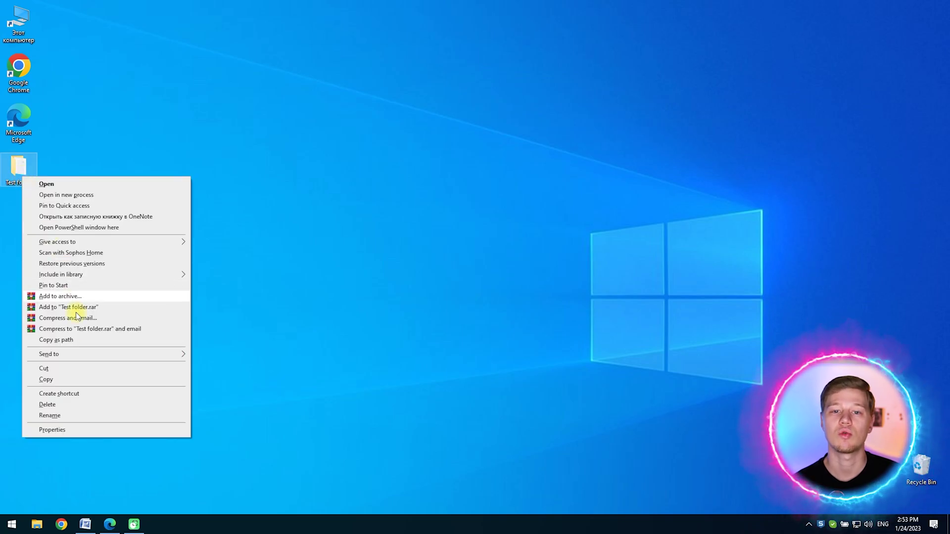
pyautogui.click(73, 341)
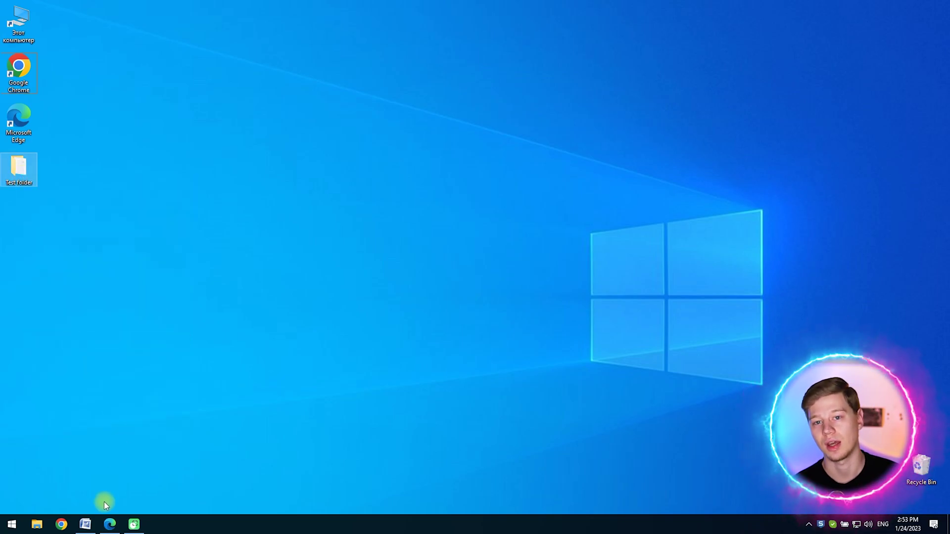
pyautogui.click(110, 525)
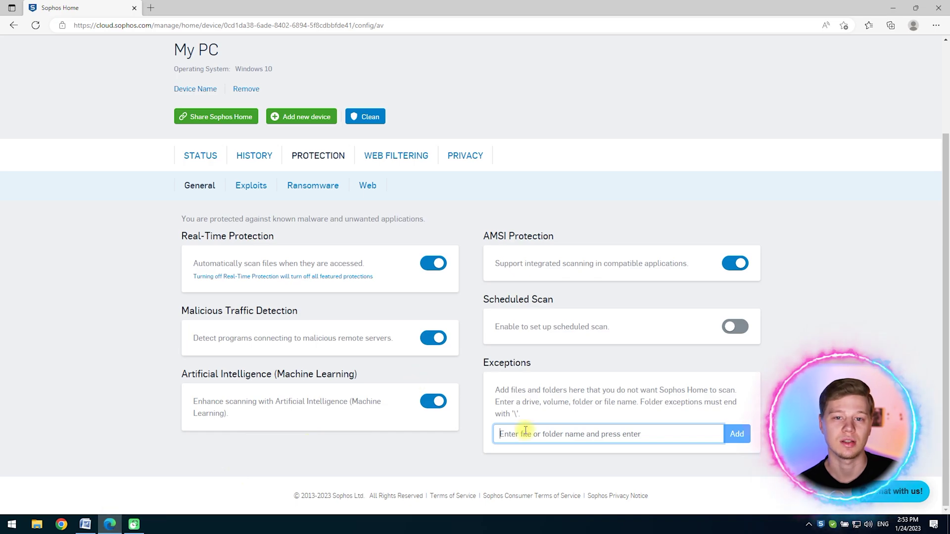
pyautogui.write('"C:\\Users\\TM\\Desktop\\Test folder"')
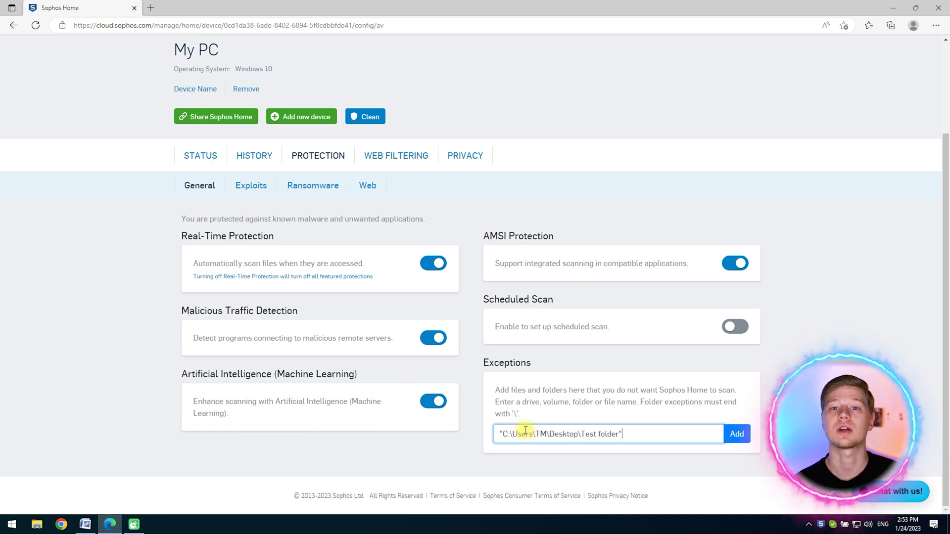
pyautogui.click(735, 434)
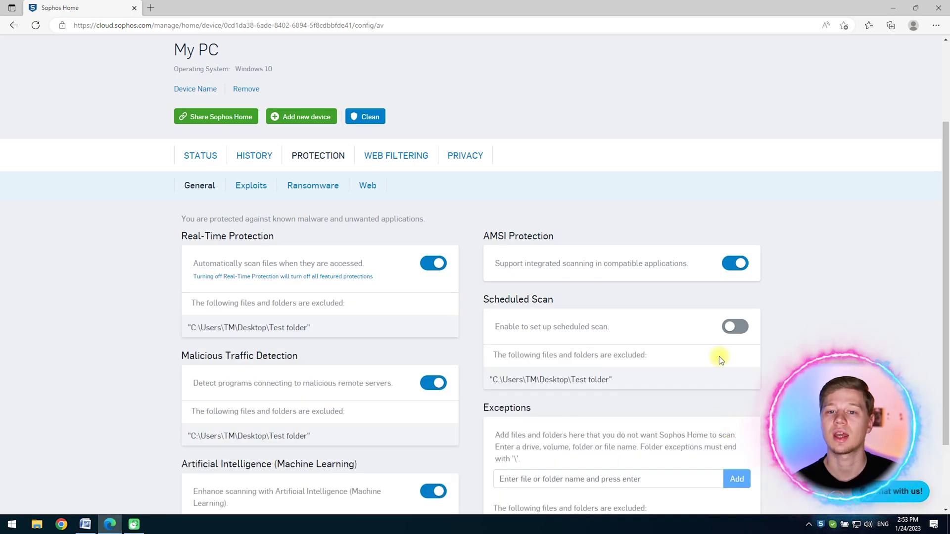
pyautogui.moveTo(946, 193); pyautogui.dragTo(946, 255)
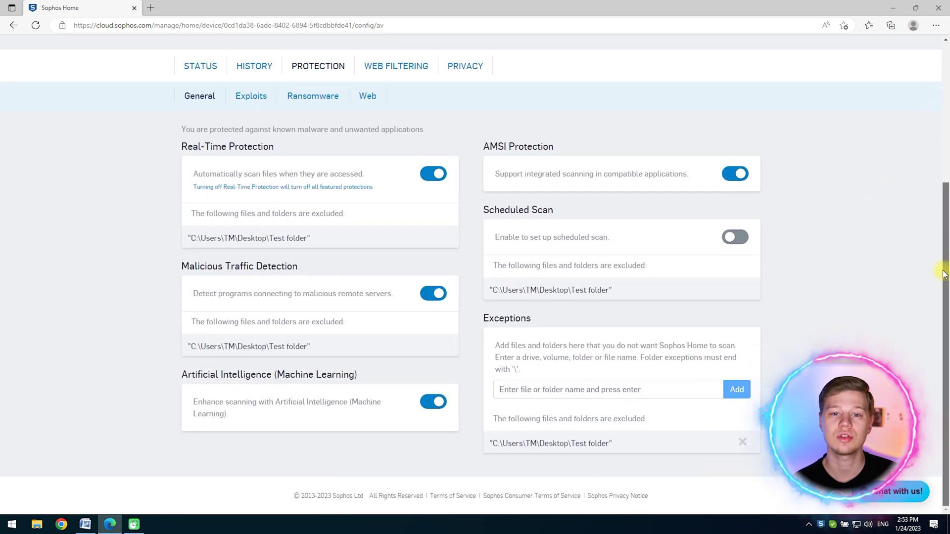
# Enable Scheduled Scan, add Tuesday and Sunday as scan days, and set the hour to 08 PM.
pyautogui.click(736, 238)
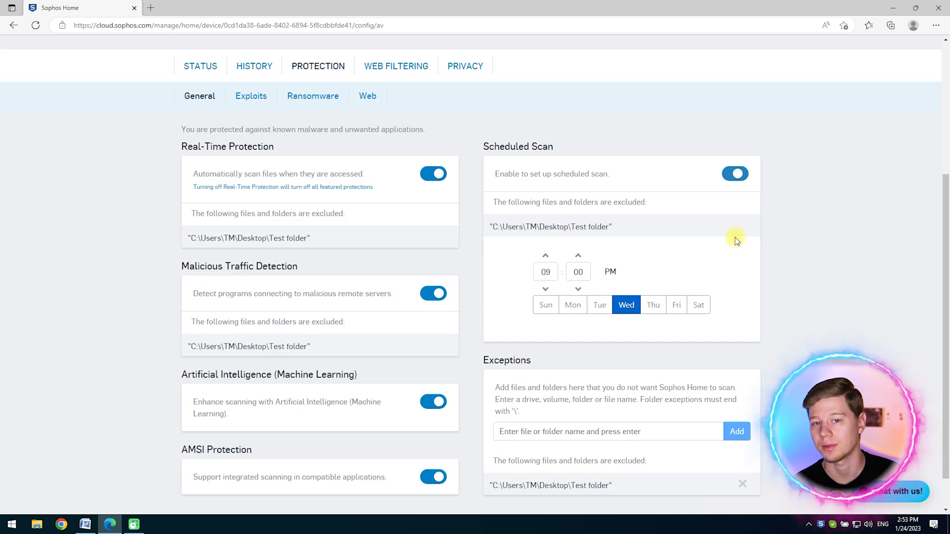
pyautogui.click(600, 305)
pyautogui.click(546, 305)
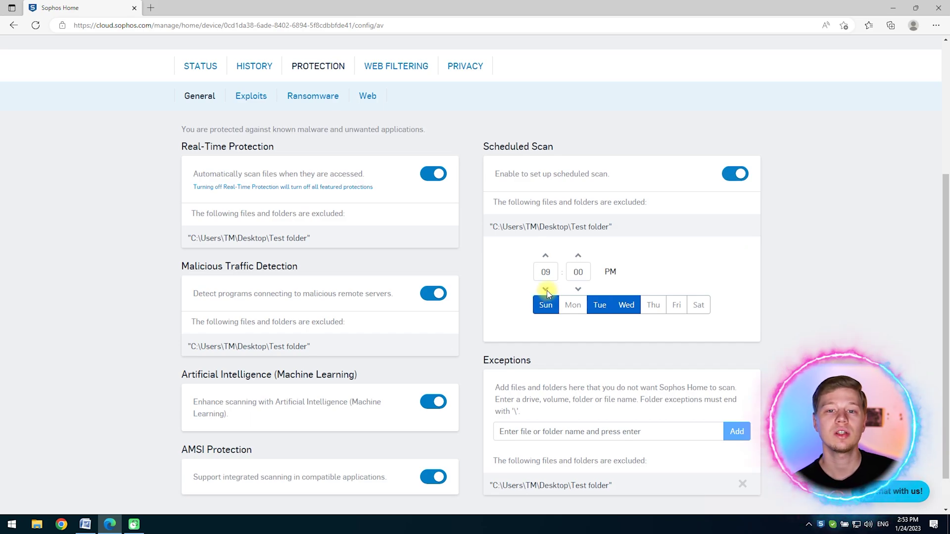
pyautogui.click(579, 289)
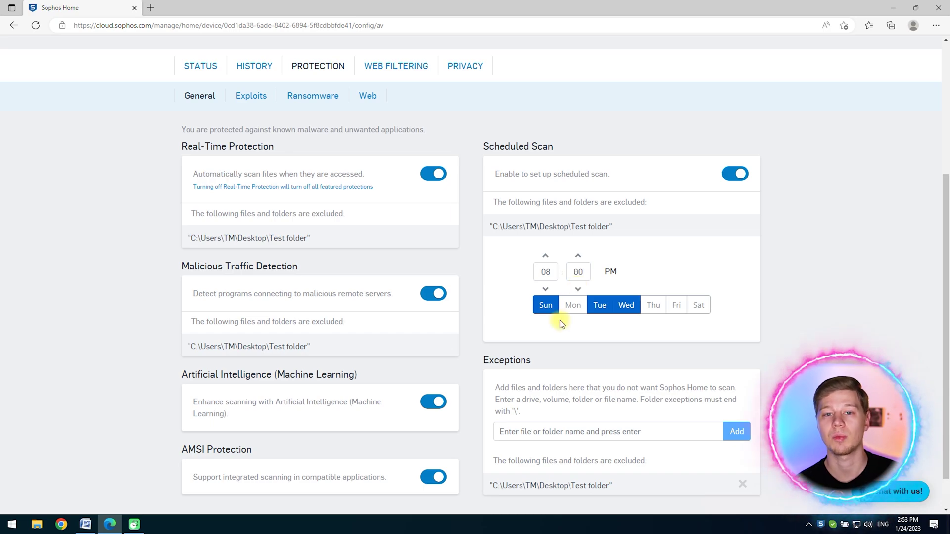
# Drop Sunday, turn Scheduled Scan off, and toggle AMSI protection off and back on.
pyautogui.click(547, 306)
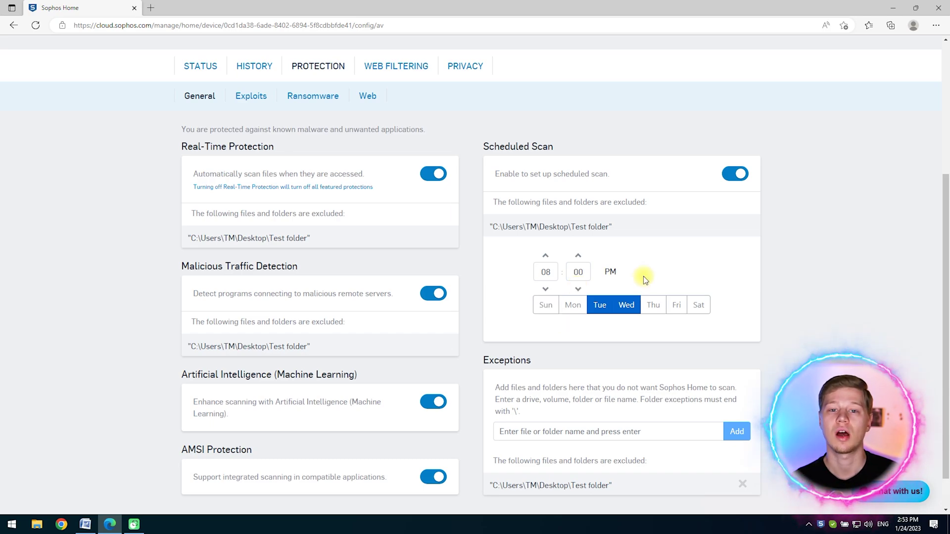
pyautogui.click(734, 174)
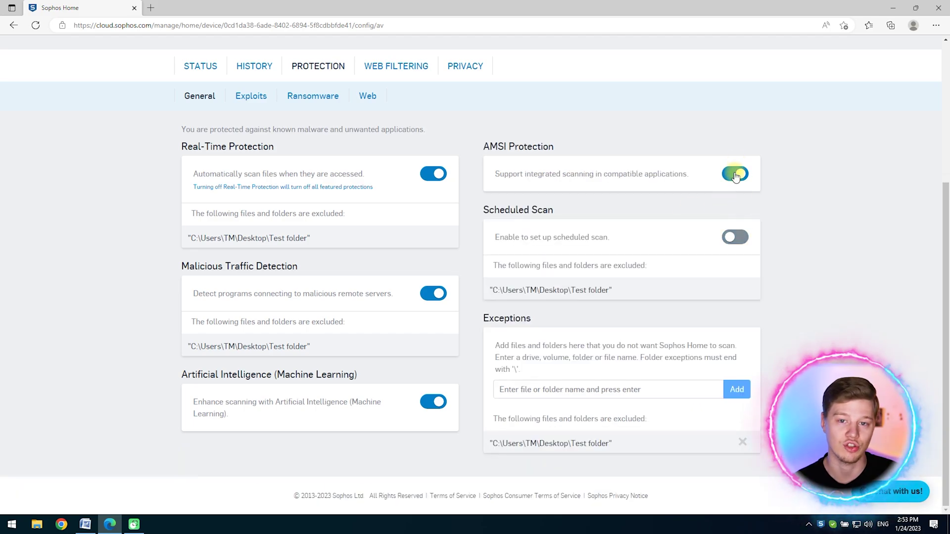
pyautogui.click(736, 176)
pyautogui.click(731, 198)
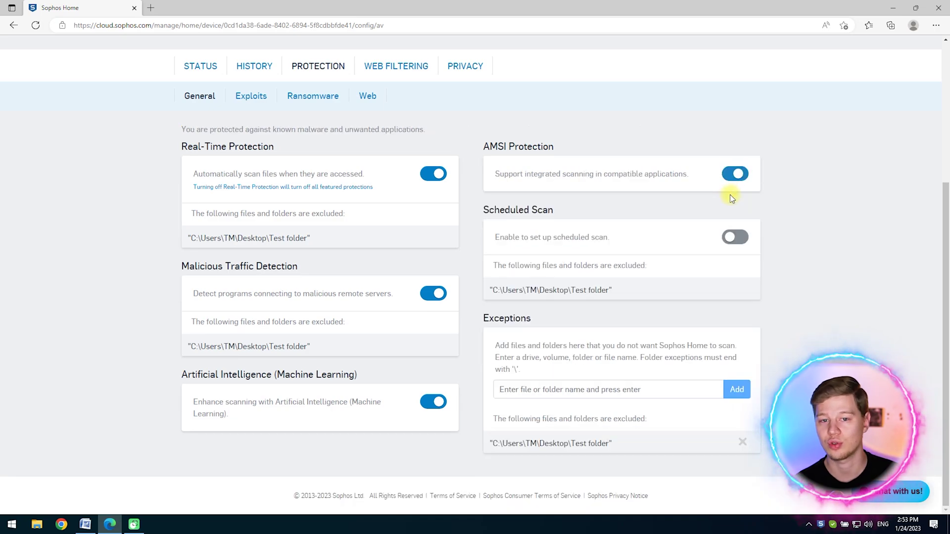
# Toggle machine-learning scanning off and back on, then open the Exploits protection settings.
pyautogui.click(431, 404)
pyautogui.click(431, 426)
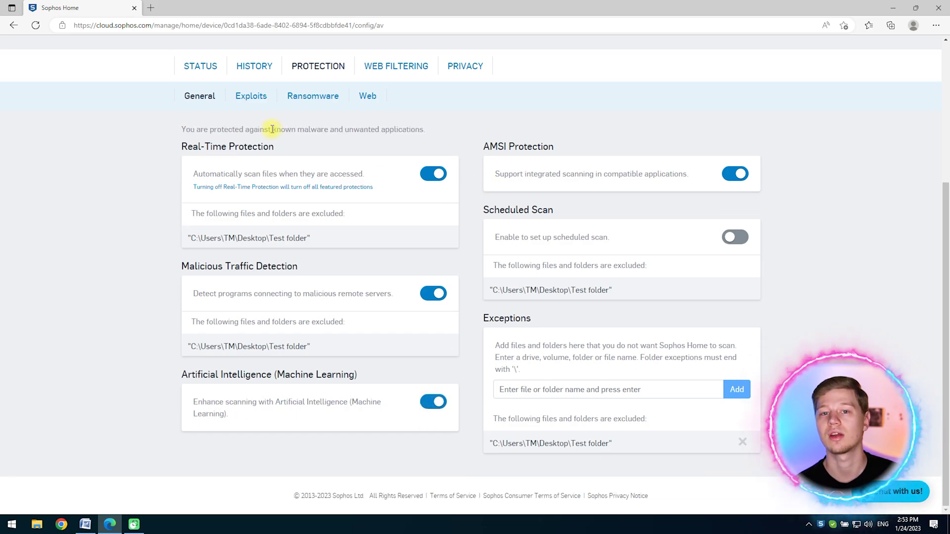
pyautogui.click(243, 101)
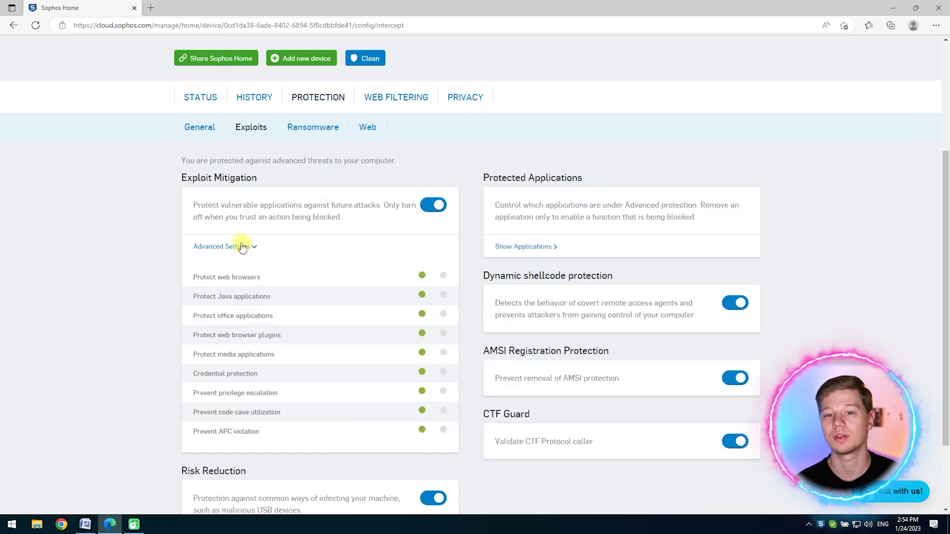
# Toggle web browser and office application exploit protection off and back on, then collapse Advanced Settings.
pyautogui.click(422, 277)
pyautogui.click(442, 275)
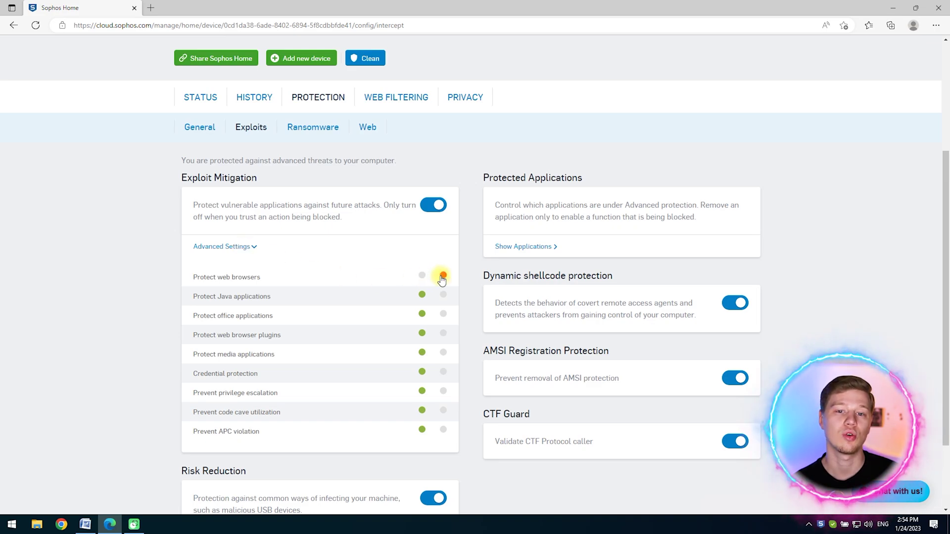
pyautogui.click(443, 313)
pyautogui.click(422, 313)
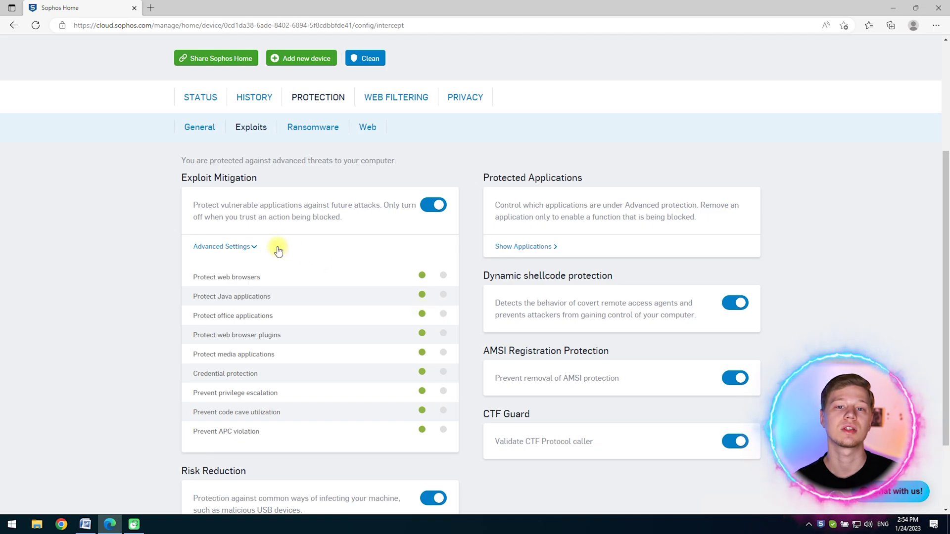
pyautogui.click(245, 247)
pyautogui.click(225, 442)
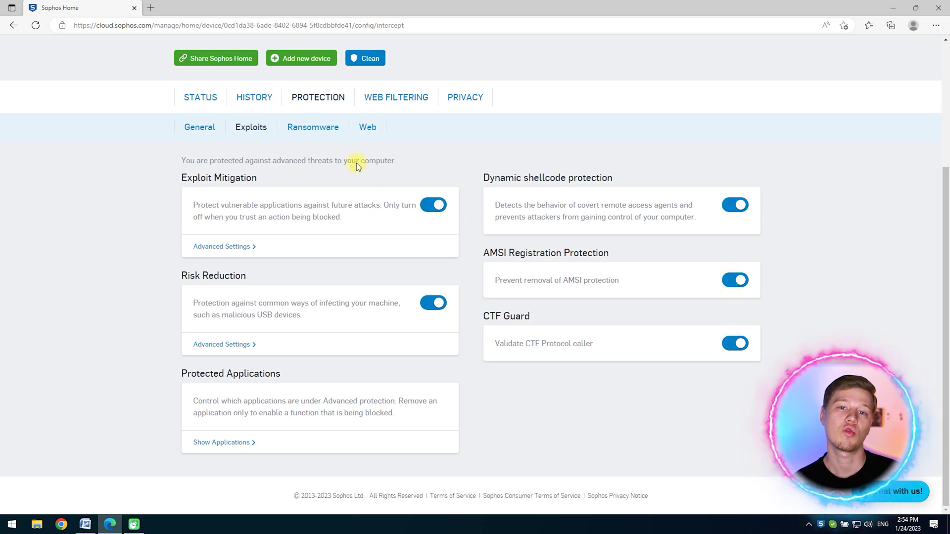
# Review the Ransomware page's advanced options, then switch to the Web protection settings.
pyautogui.click(312, 130)
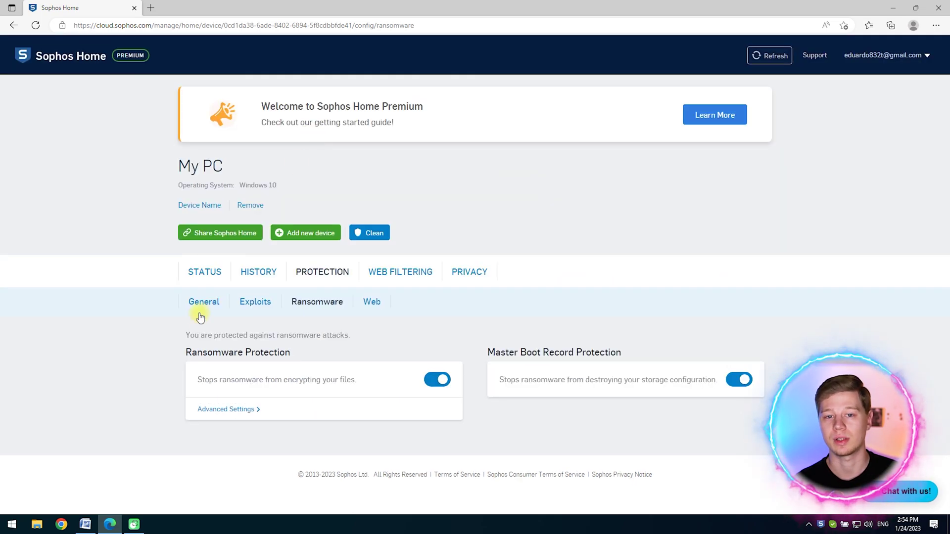
pyautogui.click(245, 411)
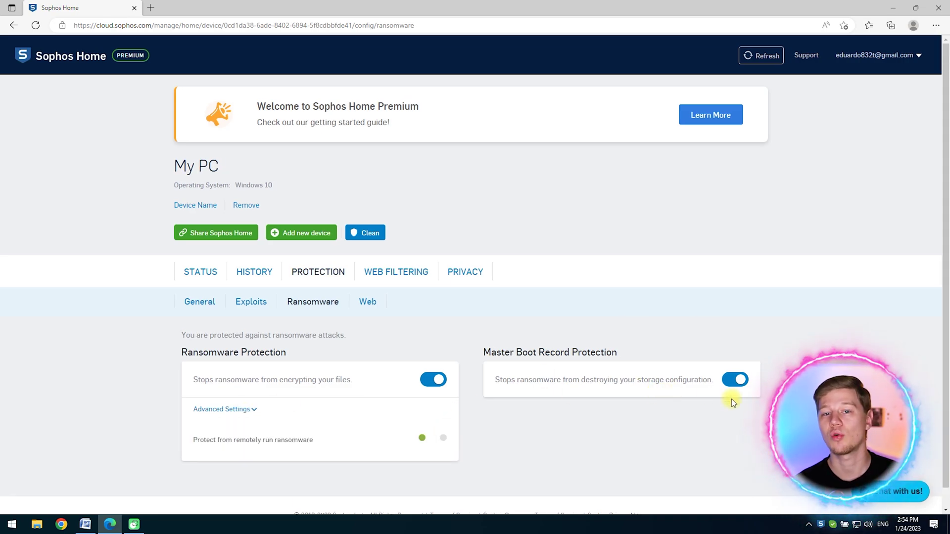
pyautogui.click(356, 306)
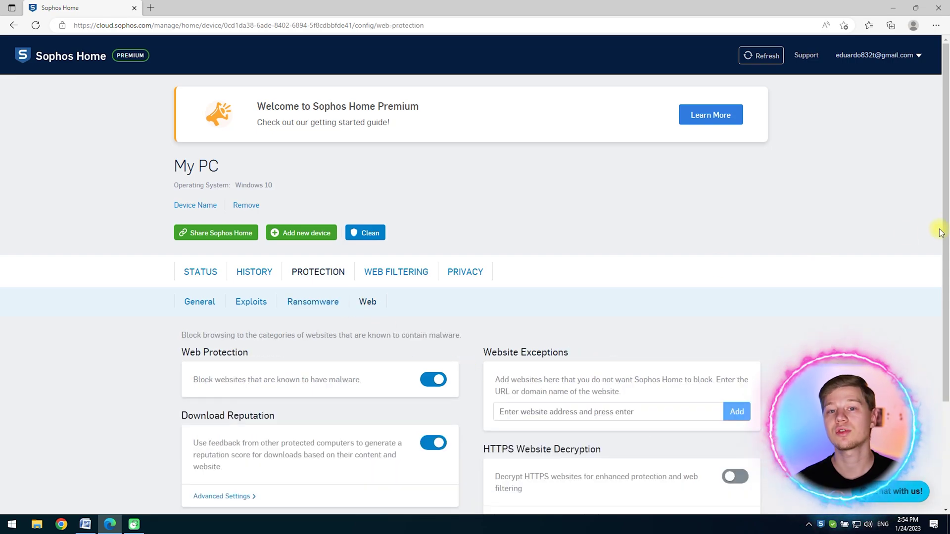
# Add google.com as a website exception on the Web protection page.
pyautogui.moveTo(947, 219); pyautogui.dragTo(947, 324)
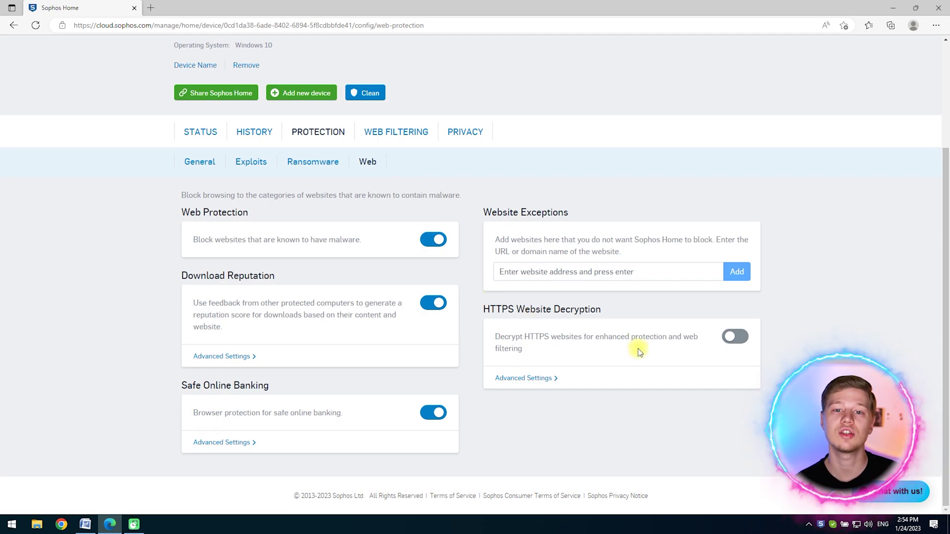
pyautogui.click(623, 272)
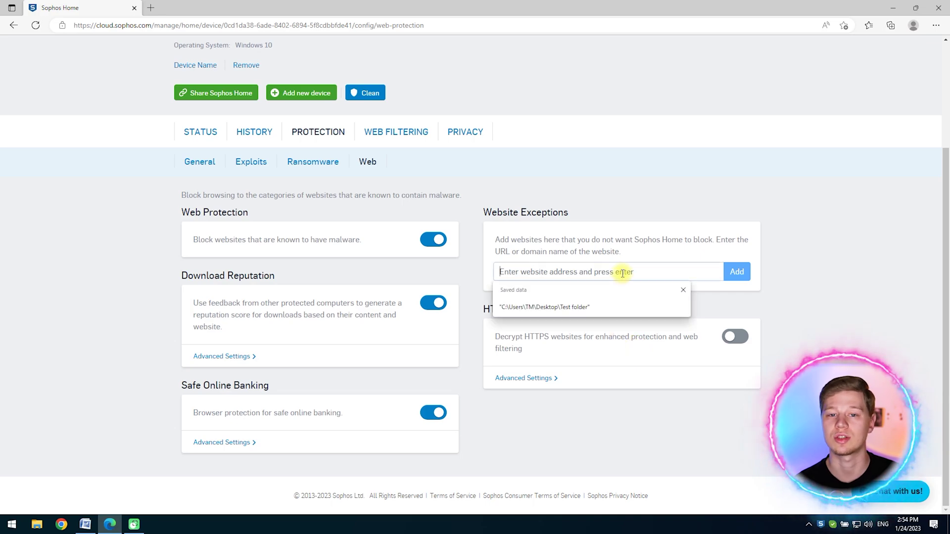
pyautogui.write('google')
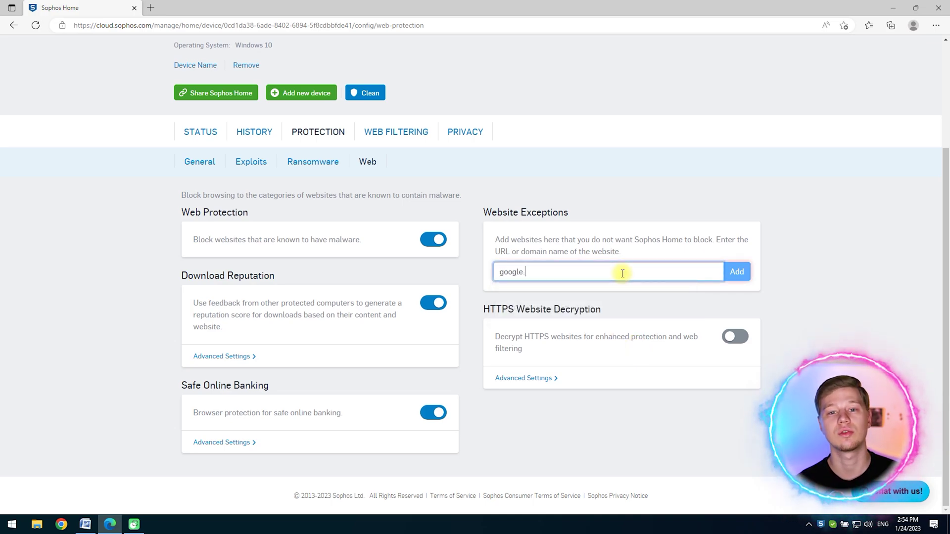
pyautogui.write('.com')
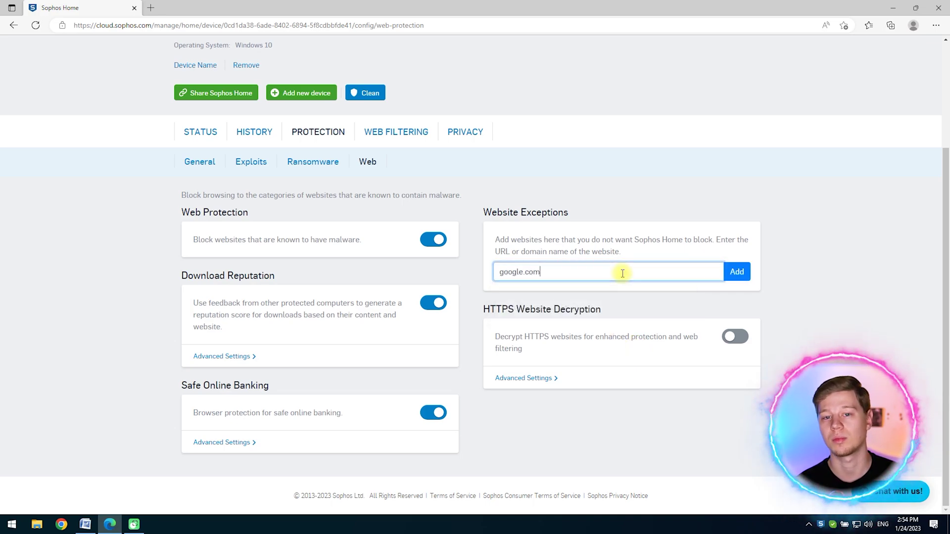
pyautogui.click(736, 273)
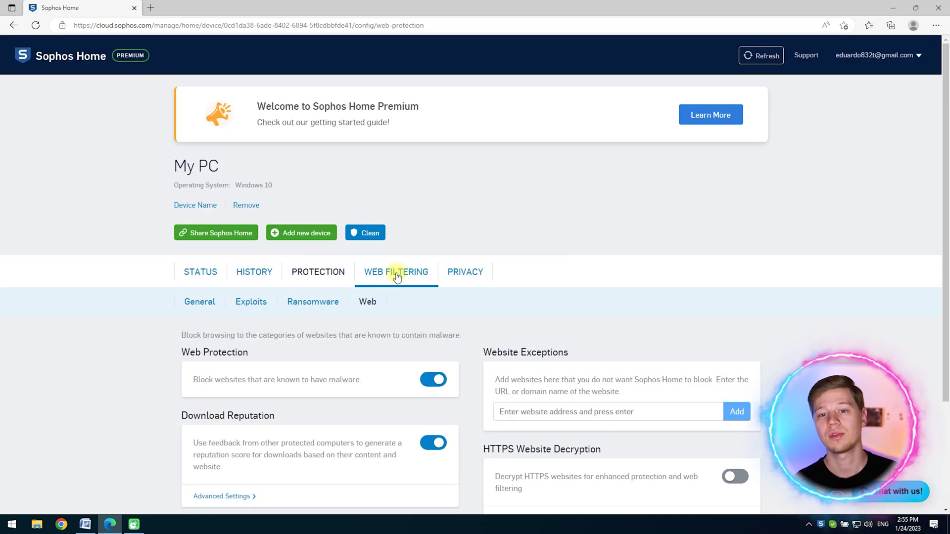
# Open Web Filtering and scroll through the General Interest, Adult and Social Networking categories.
pyautogui.click(397, 276)
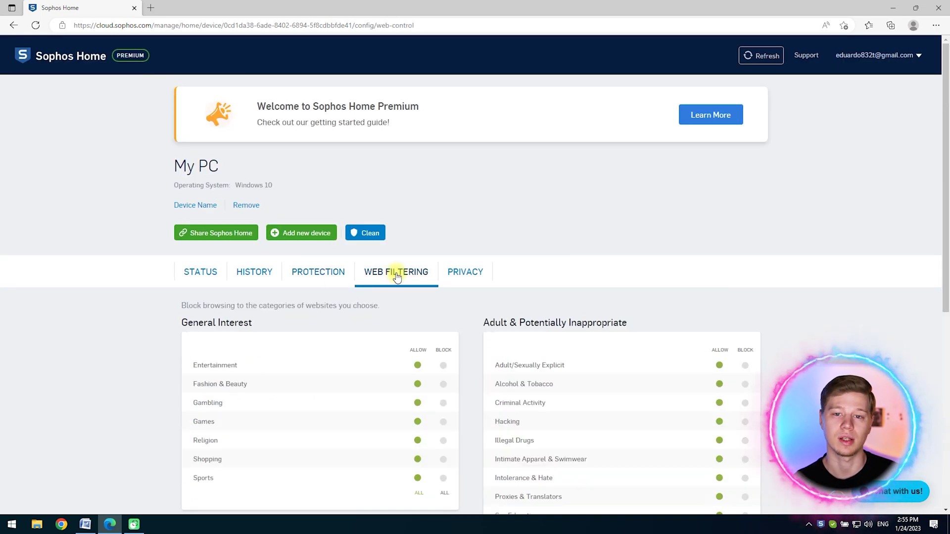
pyautogui.scroll(-2, 150, 295)
pyautogui.scroll(-3, 150, 294)
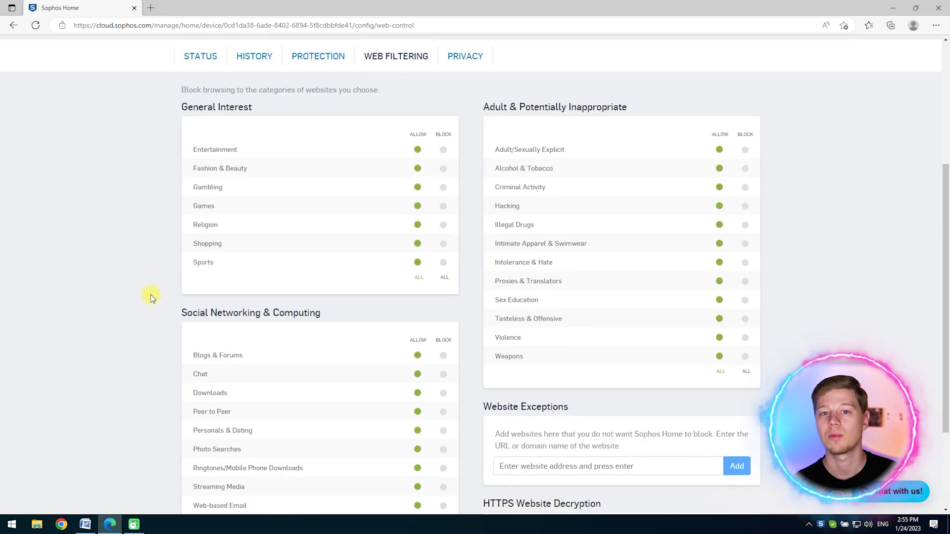
pyautogui.scroll(-1, 150, 295)
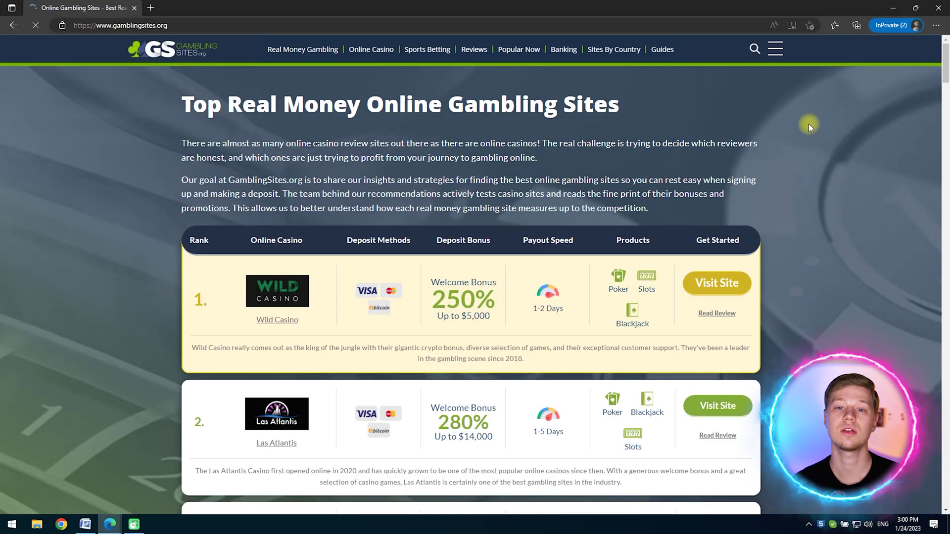
# Open several casino sites from gamblingsites.org, such as DuckyLuck and Drake Casino, in new tabs.
pyautogui.scroll(-4, 721, 81)
pyautogui.click(717, 315)
pyautogui.scroll(-4, 718, 317)
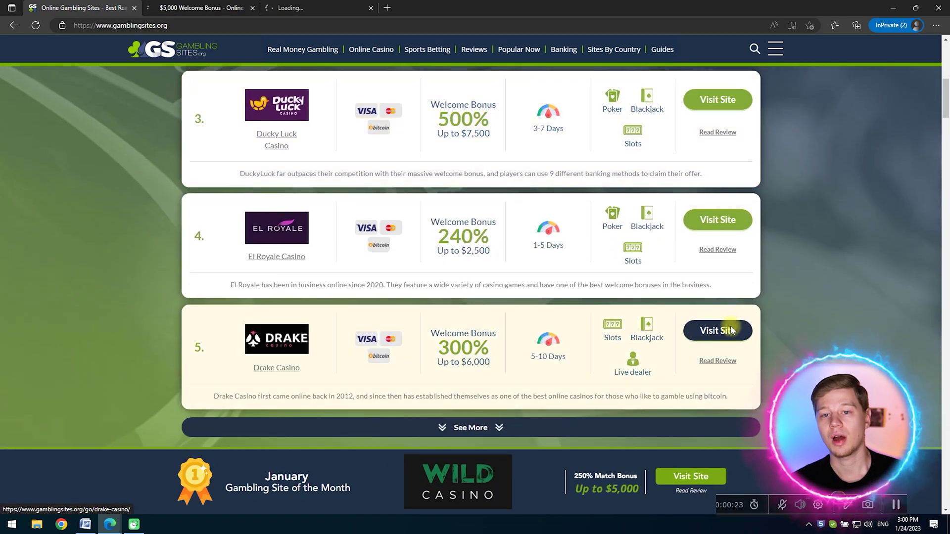
pyautogui.click(717, 329)
pyautogui.click(247, 8)
pyautogui.click(299, 6)
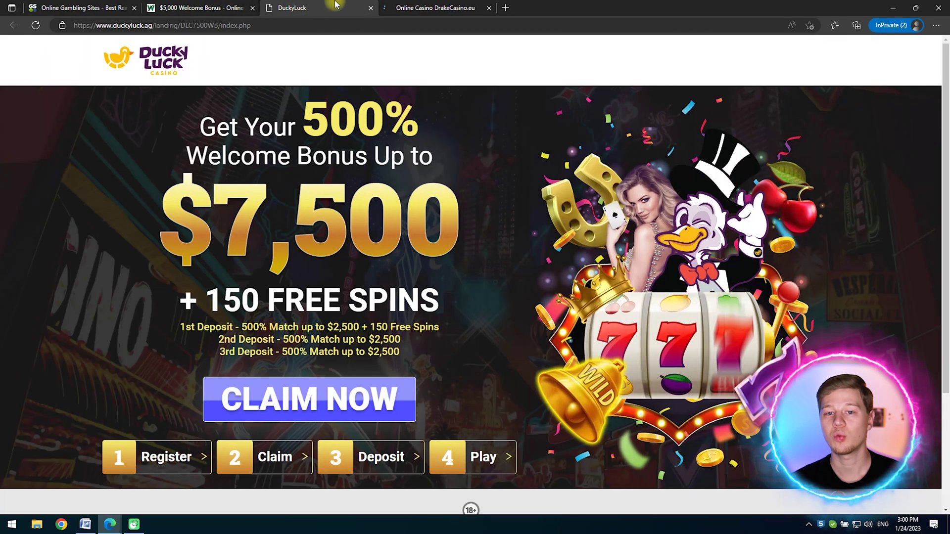
pyautogui.click(429, 6)
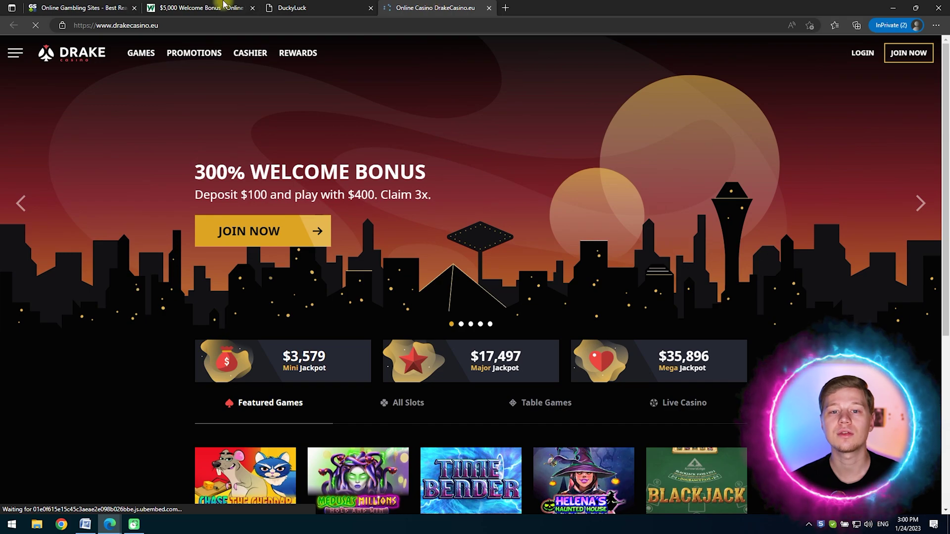
pyautogui.click(120, 6)
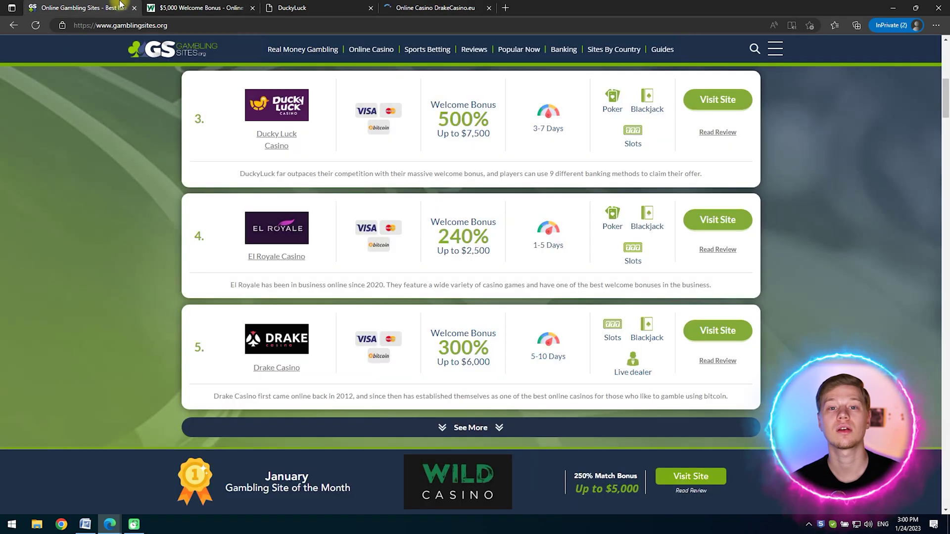
# Confirm the DuckyLuck, Wild Casino and gambling list tabs each show Sophos's Website Blocked: Gambling page.
pyautogui.click(888, 7)
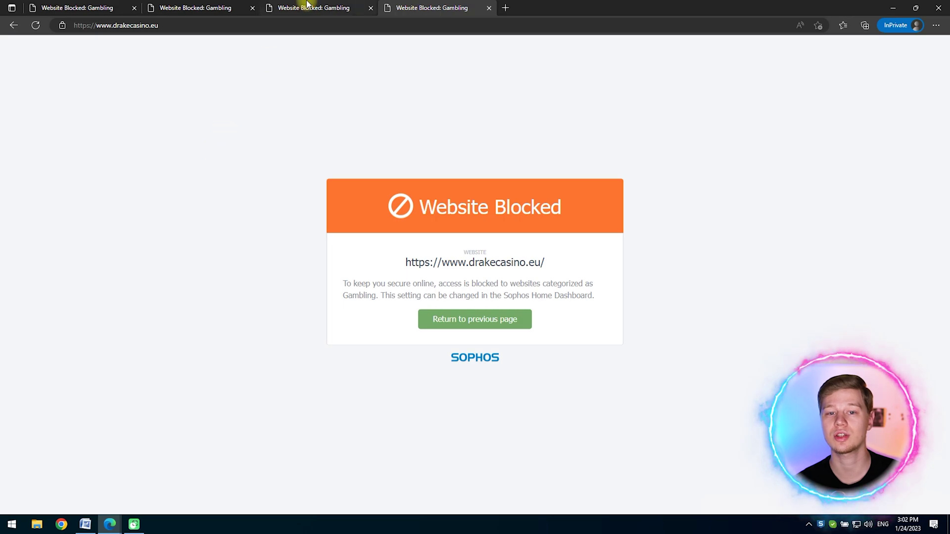
pyautogui.click(308, 5)
pyautogui.click(232, 9)
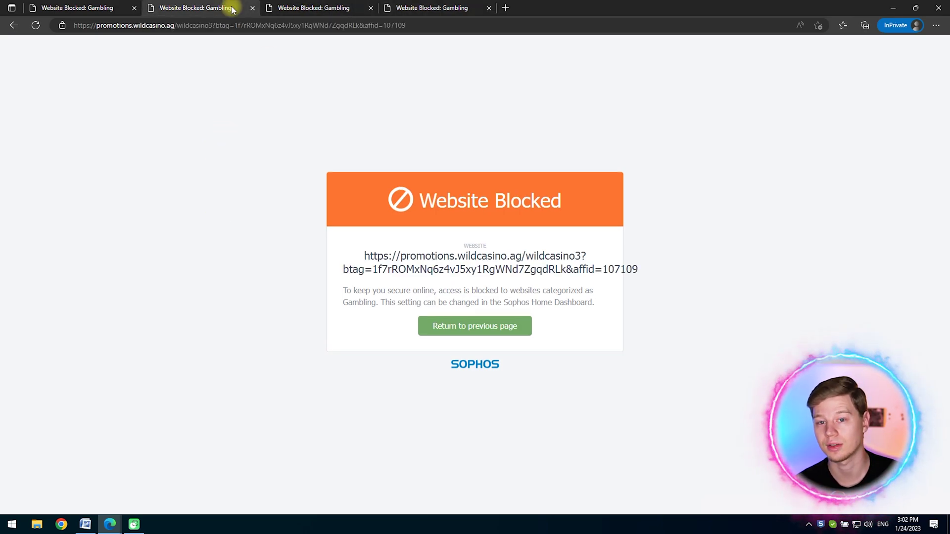
pyautogui.click(102, 4)
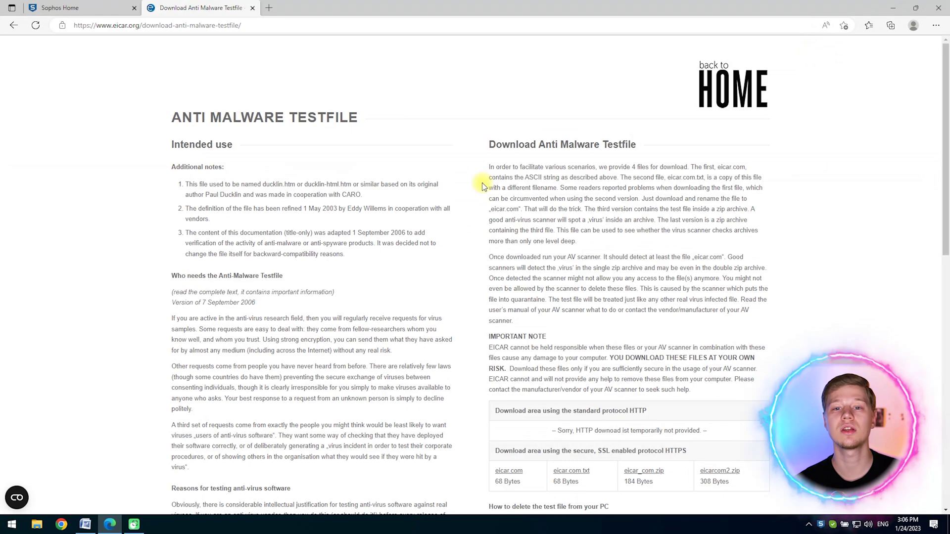
# Try downloading eicar_com.zip and eicarcom2.zip, then dismiss Sophos's Threat Blocked notification.
pyautogui.scroll(-3, 482, 182)
pyautogui.scroll(-2, 482, 183)
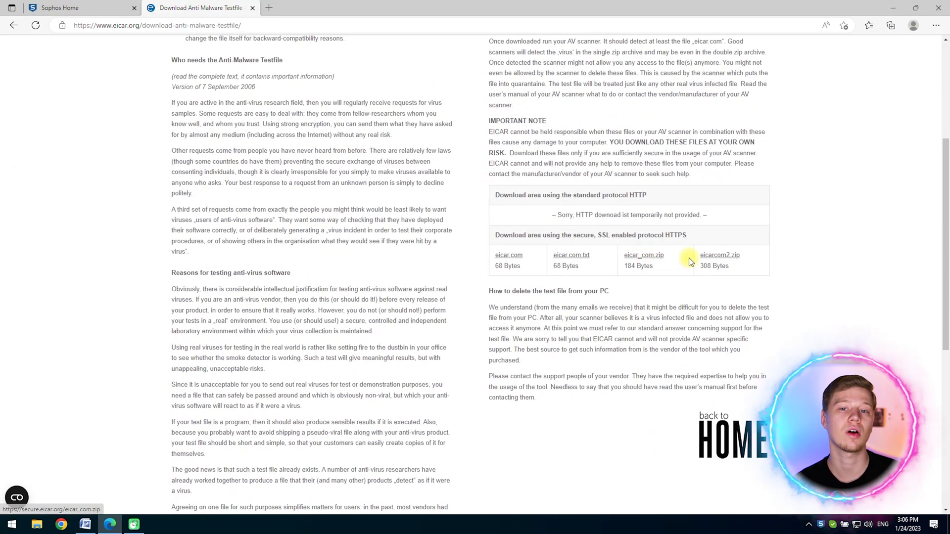
pyautogui.rightClick(648, 258)
pyautogui.click(673, 262)
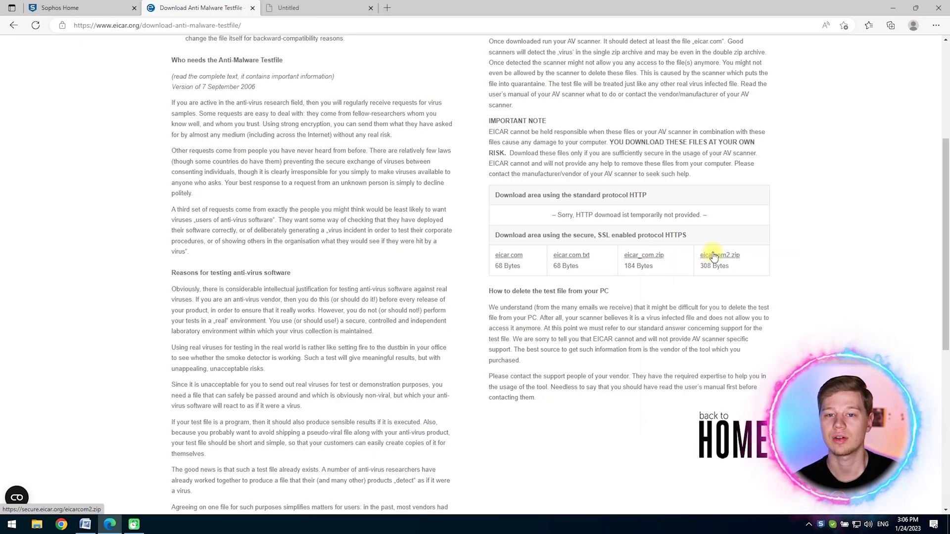
pyautogui.rightClick(714, 255)
pyautogui.click(726, 261)
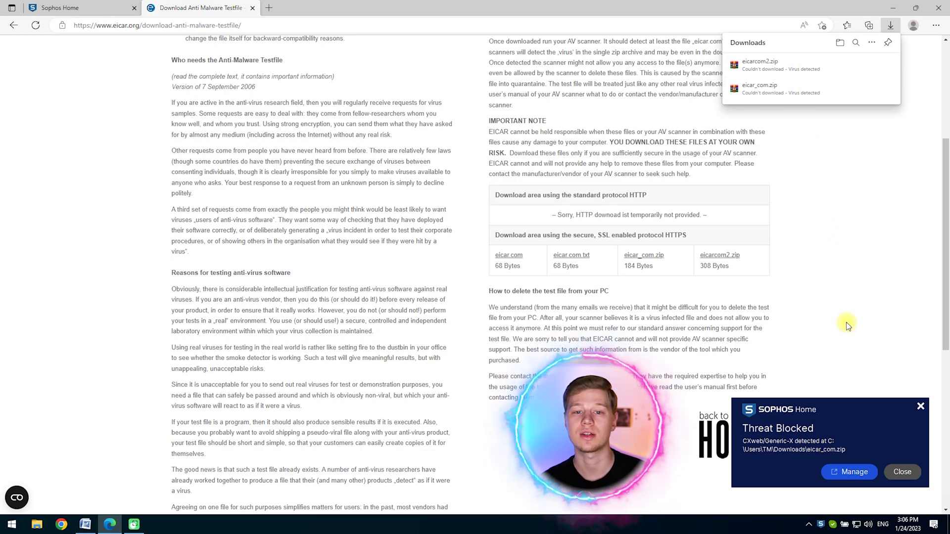
pyautogui.click(900, 473)
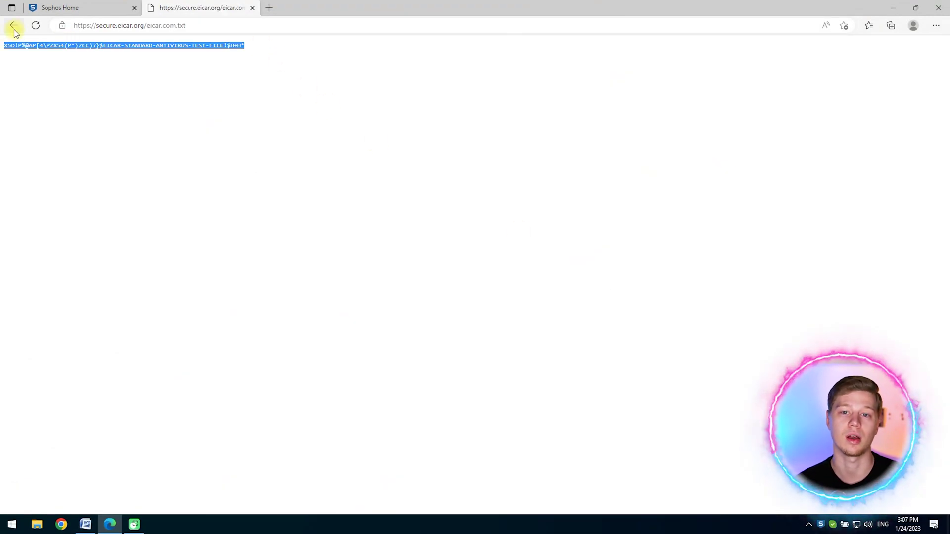
# Copy the EICAR test string from the page and minimize Edge.
pyautogui.rightClick(14, 45)
pyautogui.click(22, 52)
pyautogui.click(894, 8)
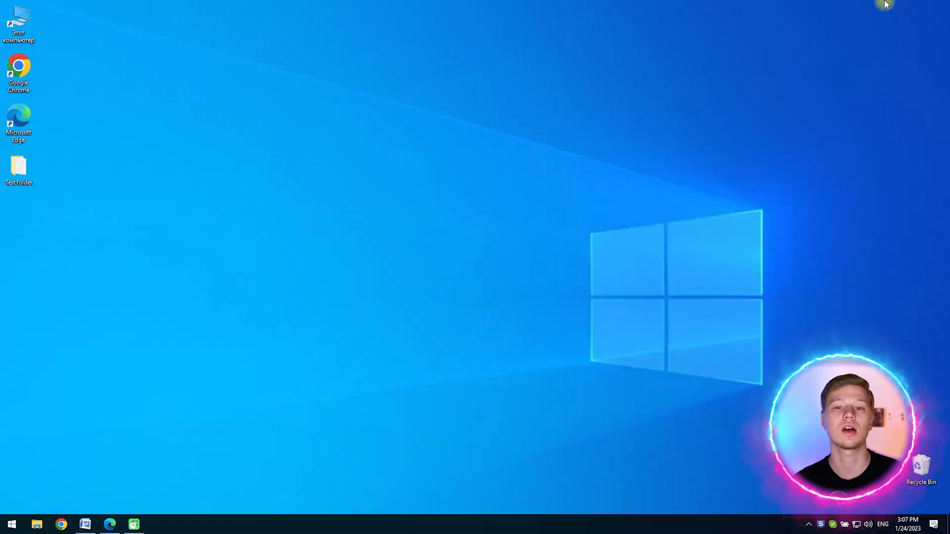
# Paste the string into a new desktop text document saved as Test.txt, then open Sophos Home's Manage view.
pyautogui.rightClick(478, 107)
pyautogui.moveTo(542, 186)
pyautogui.click(611, 276)
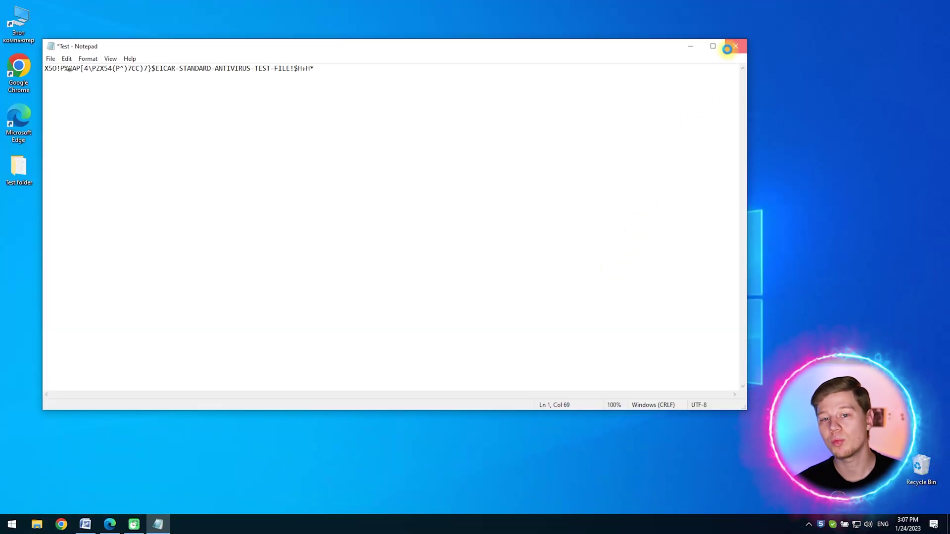
pyautogui.click(727, 49)
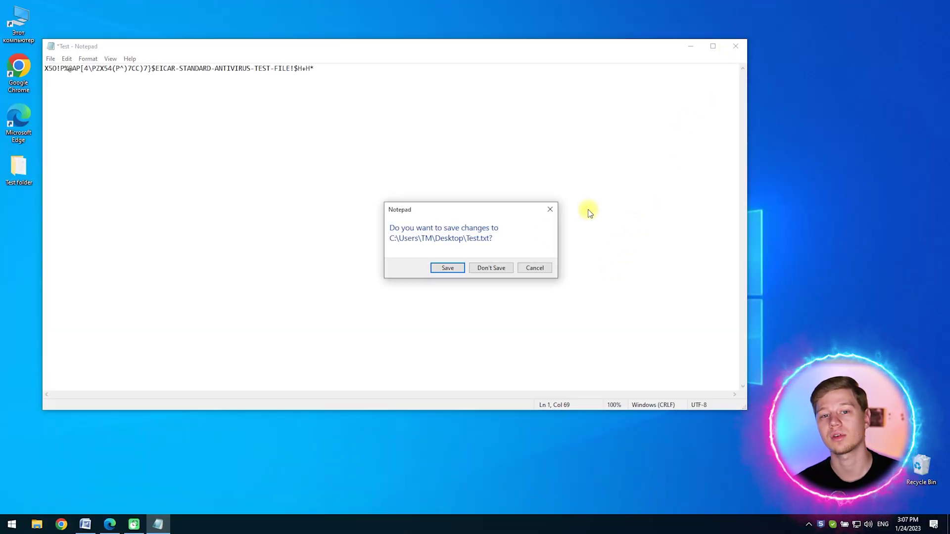
pyautogui.click(449, 269)
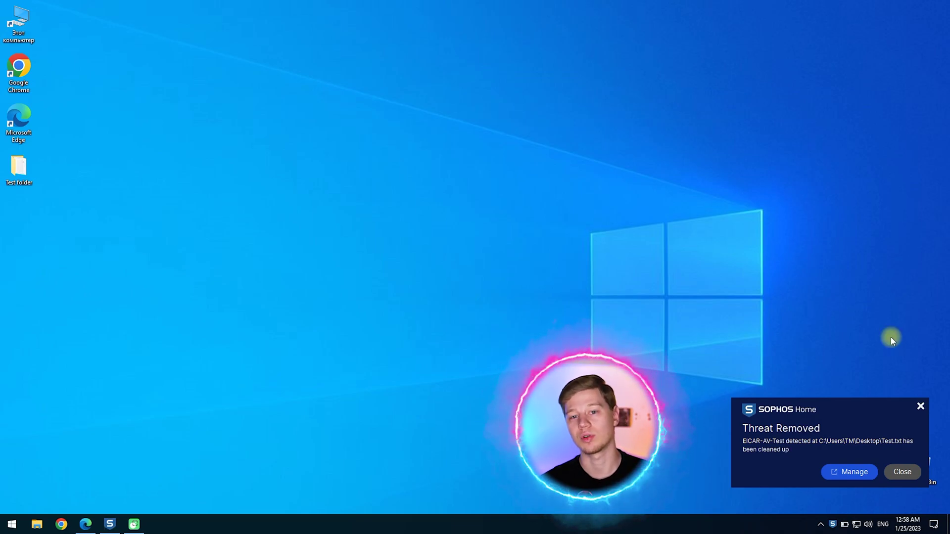
pyautogui.click(858, 471)
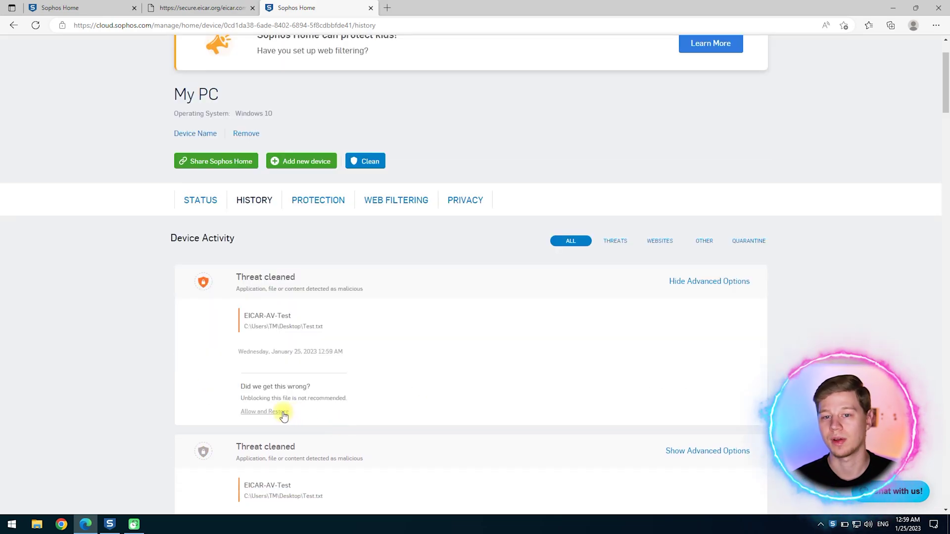
# Restore the cleaned Test.txt EICAR detection and allow it.
pyautogui.click(284, 414)
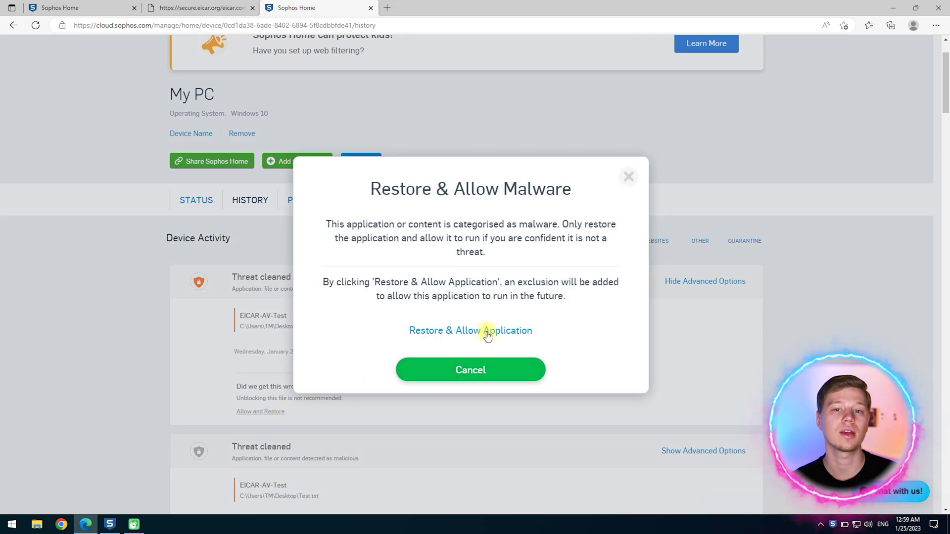
pyautogui.click(487, 332)
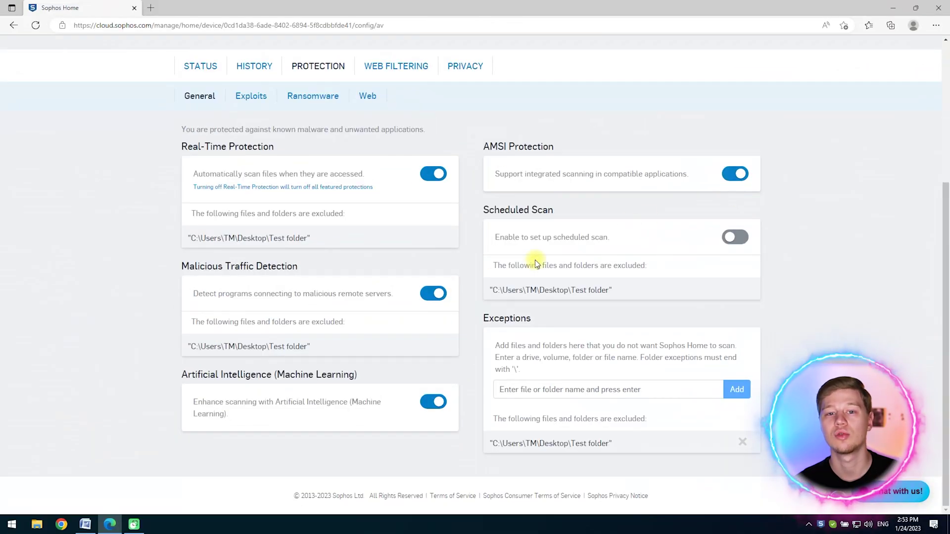
# Switch Artificial Intelligence scanning off and back on in the General settings.
pyautogui.click(432, 406)
pyautogui.click(430, 427)
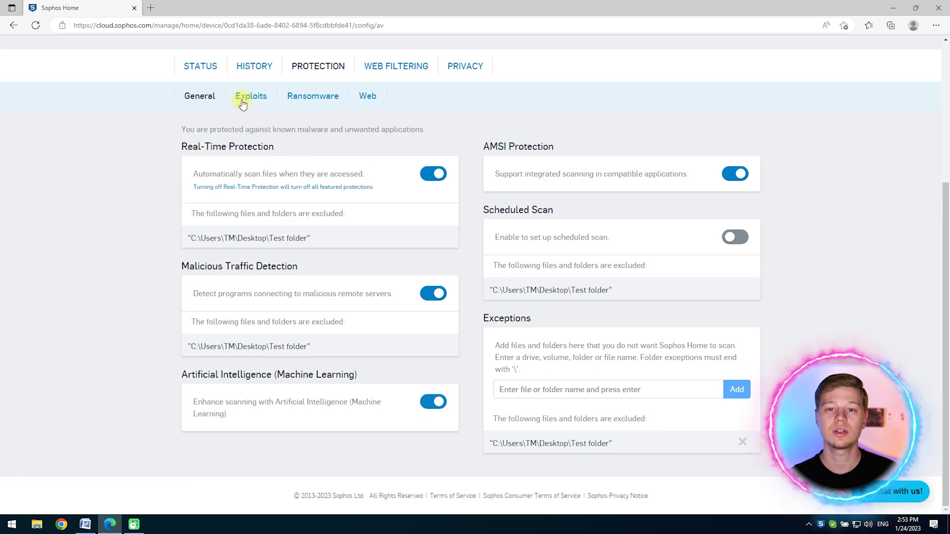
pyautogui.click(242, 99)
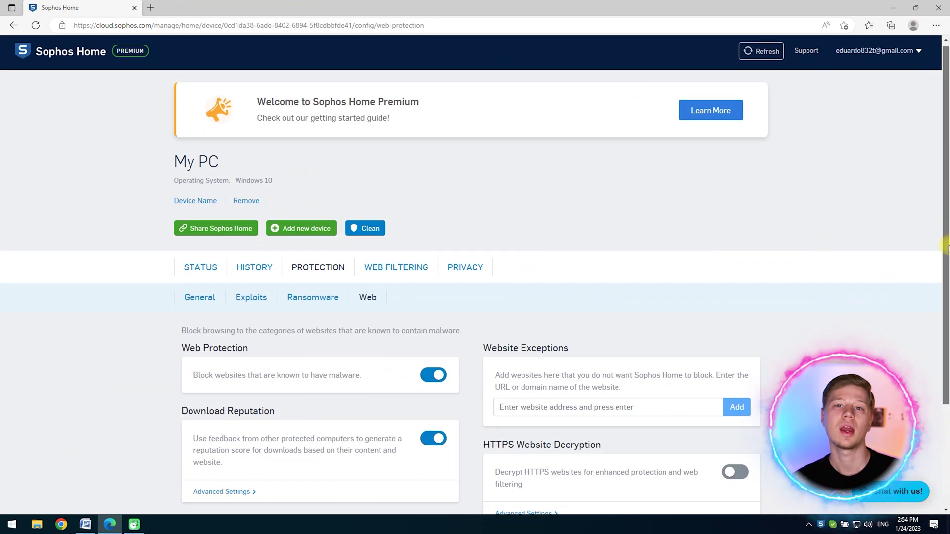
# Review the Exploits settings, expanding Risk Reduction, and add google.com as a website exception.
pyautogui.moveTo(945, 244); pyautogui.dragTo(945, 348)
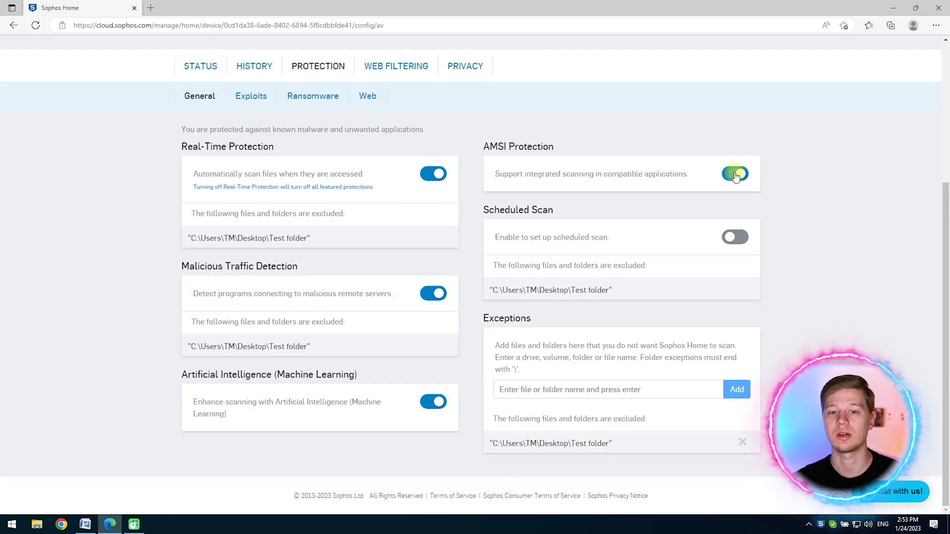
pyautogui.click(433, 401)
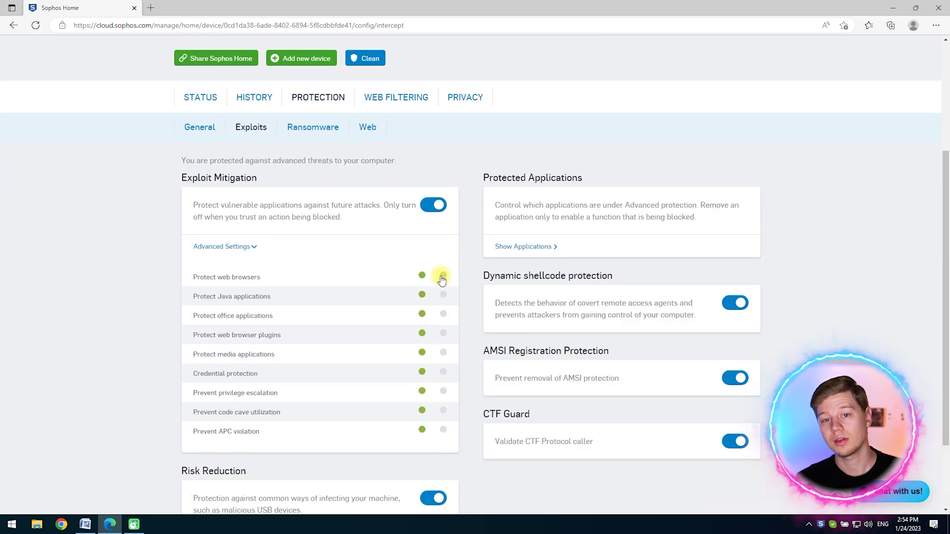
pyautogui.click(243, 247)
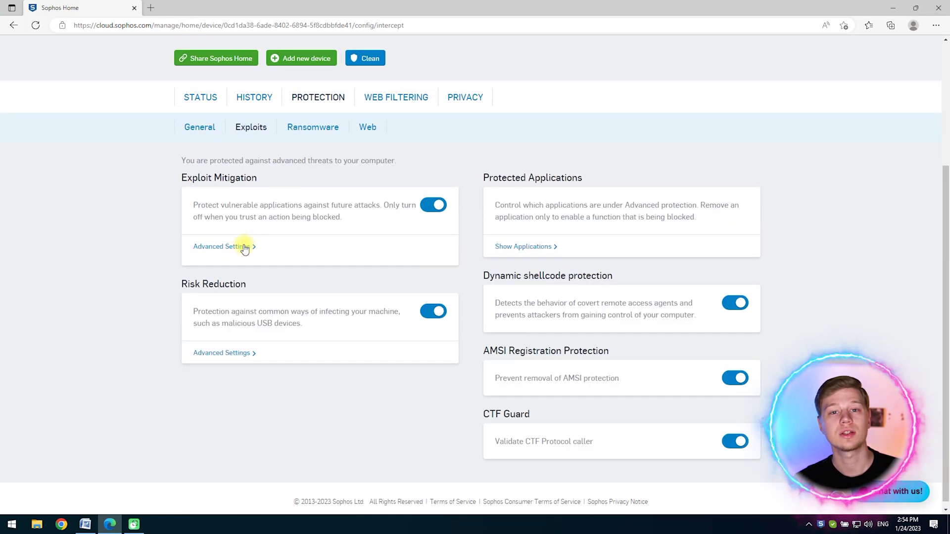
pyautogui.click(224, 345)
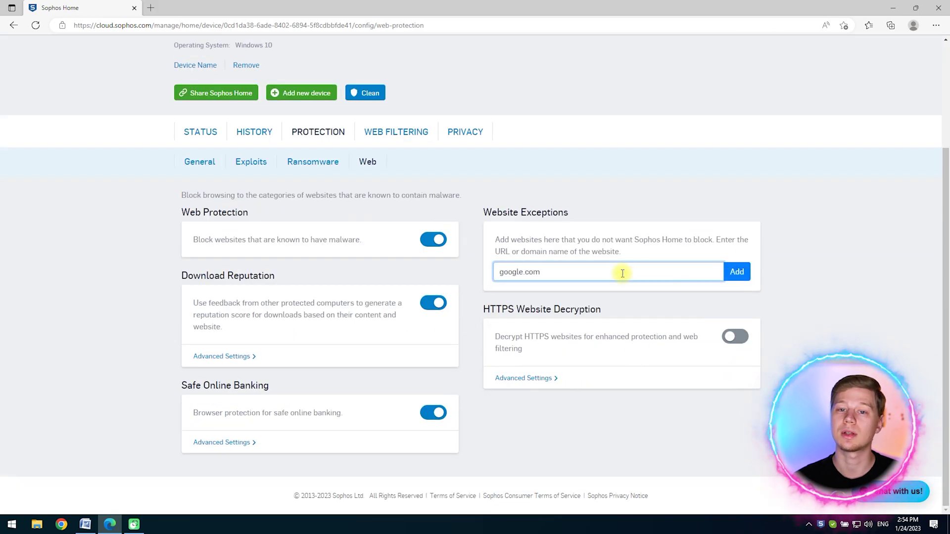
pyautogui.press('Return')
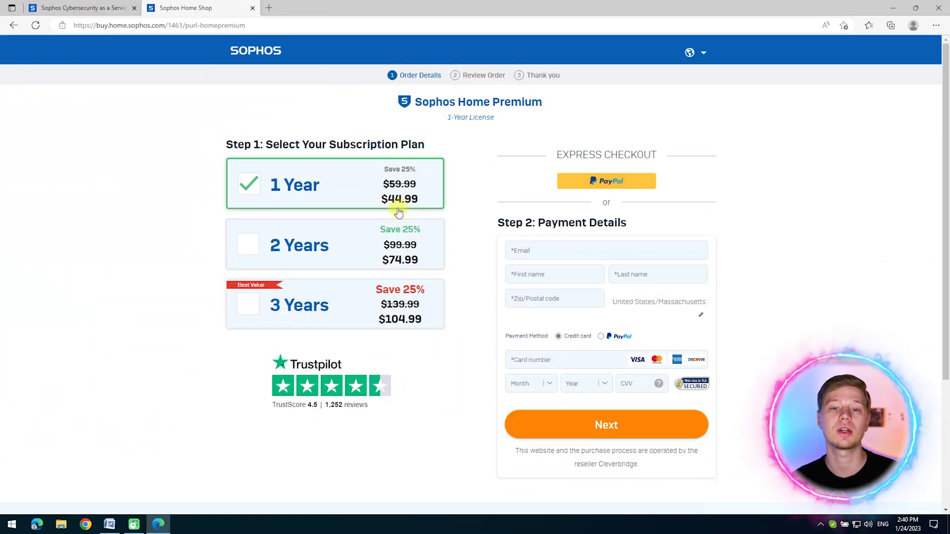
# Select the 2 Years plan at $74.99 under Step 1 of the order page.
pyautogui.click(391, 251)
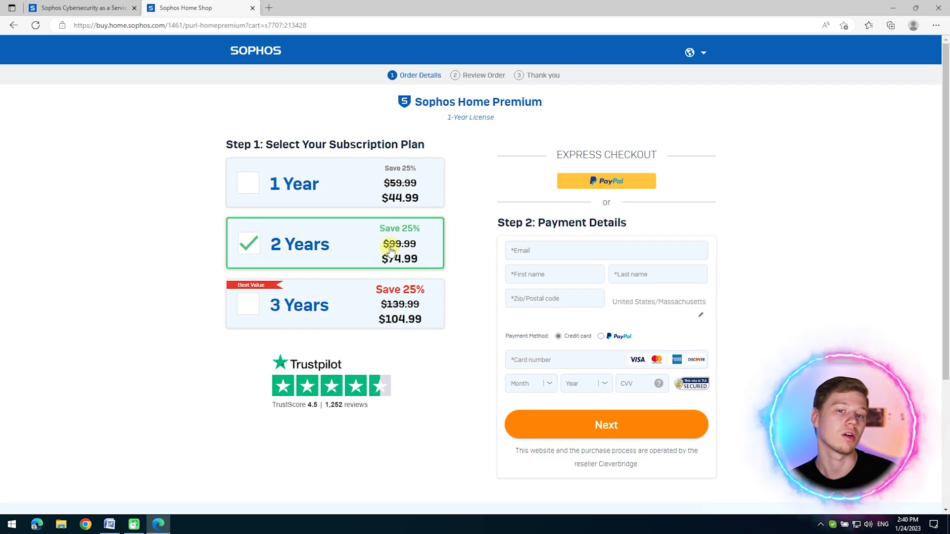